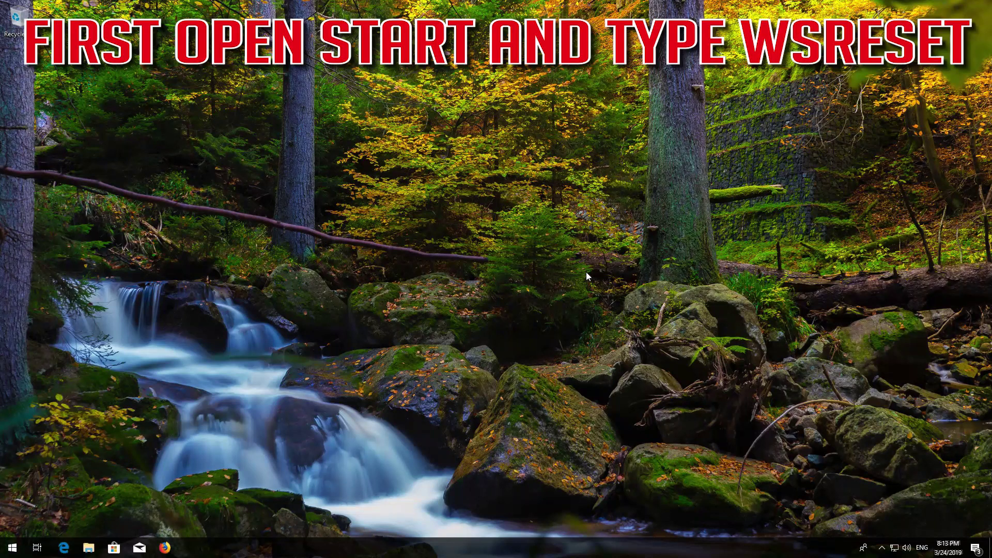
Run the wsreset command to reset the Microsoft Store cache, and close the Store window that opens.
key(super)
text(wsreset)
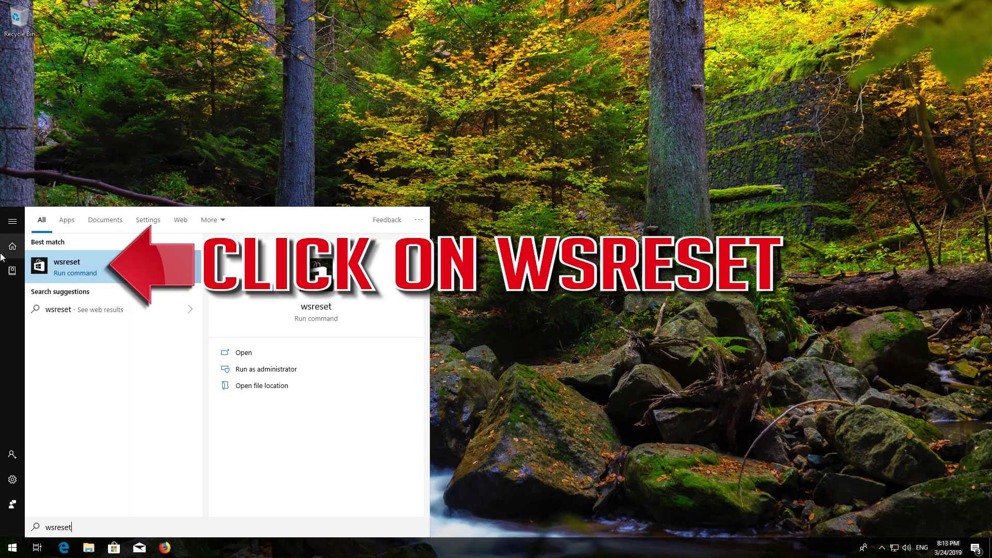
click(95, 265)
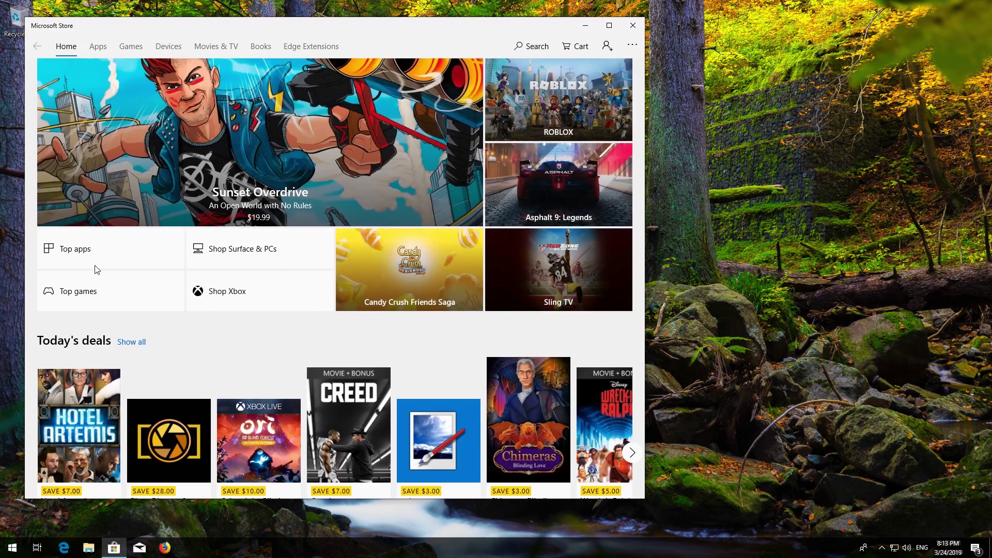
click(634, 26)
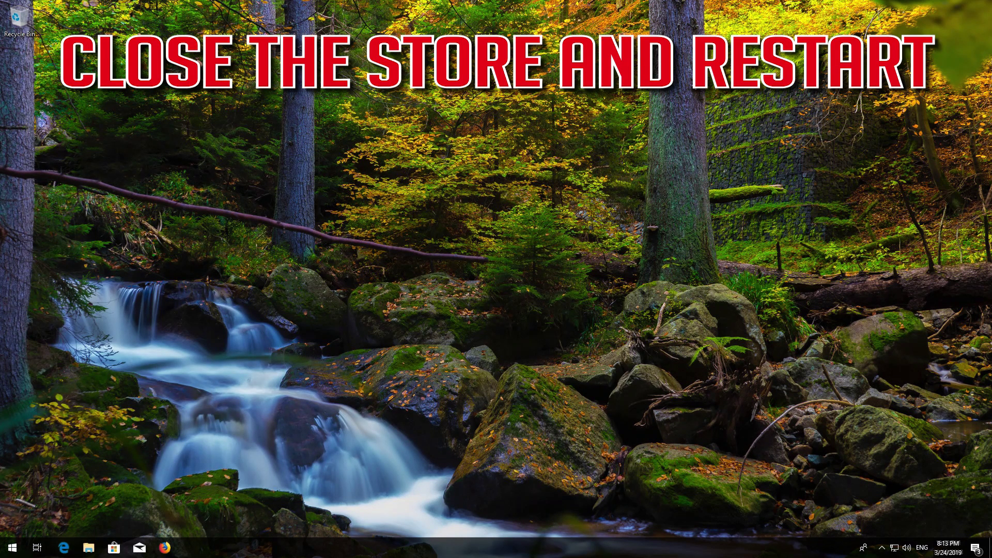
Restart the computer after the Store cache reset.
click(11, 546)
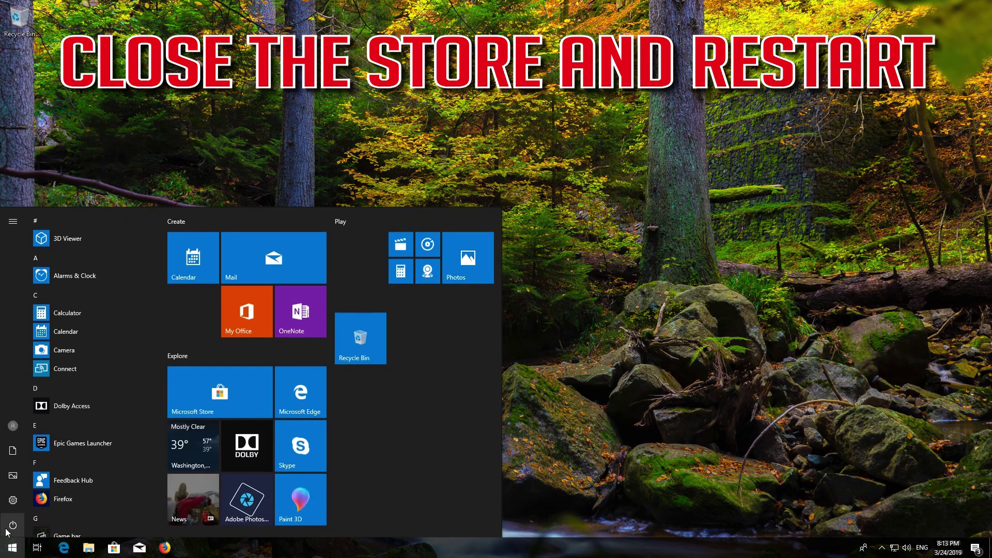
click(11, 526)
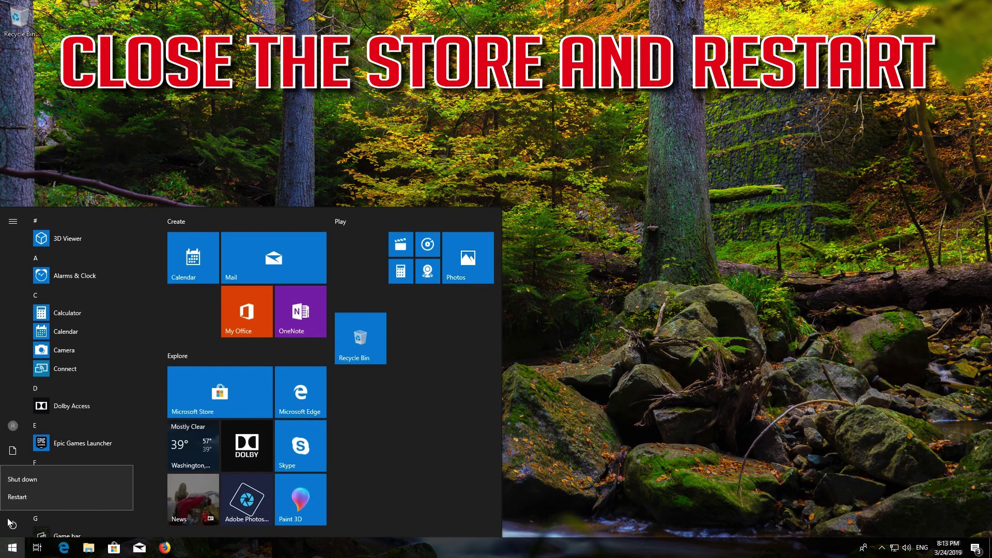
click(23, 494)
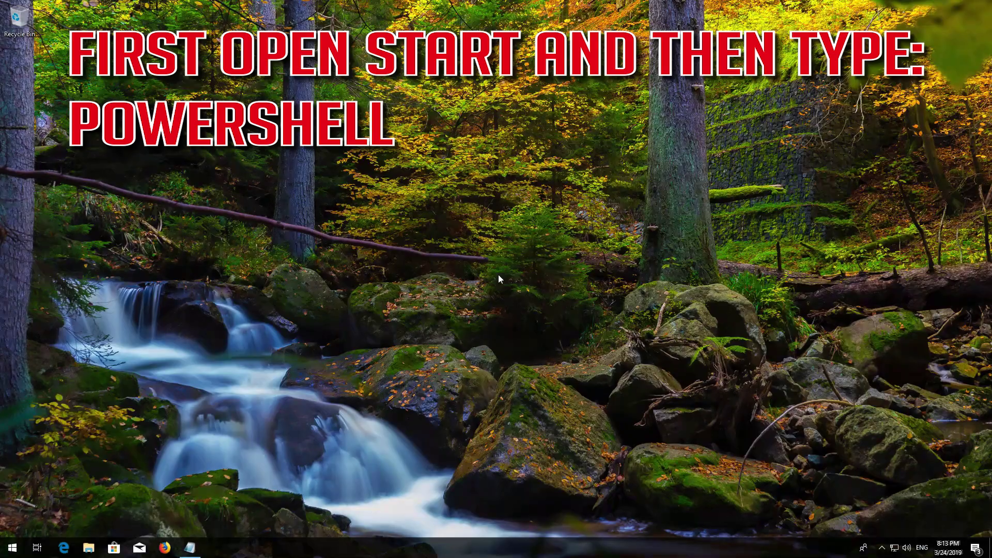
Launch Windows PowerShell as administrator, allow it to make changes, and move its window toward the middle of the desktop.
key(super)
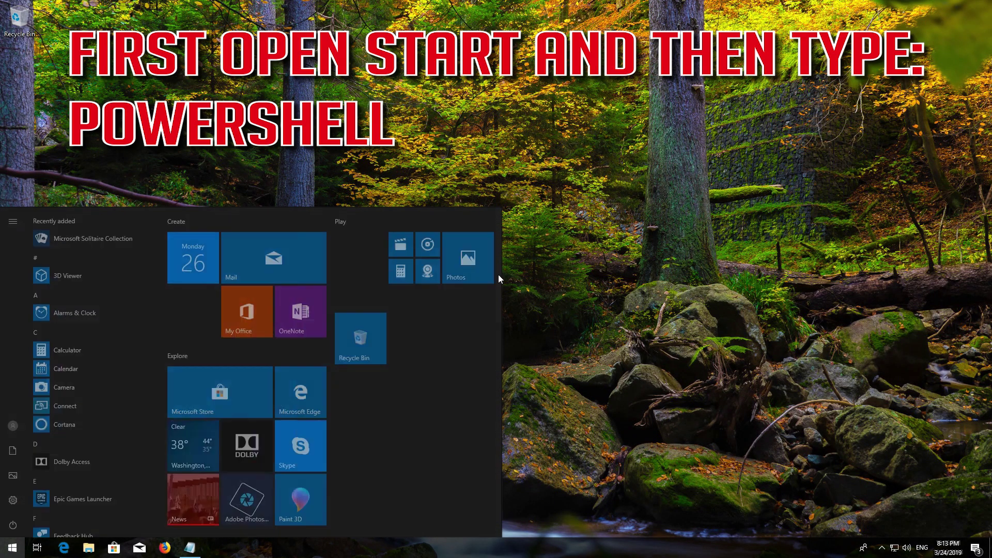
text(poweshell)
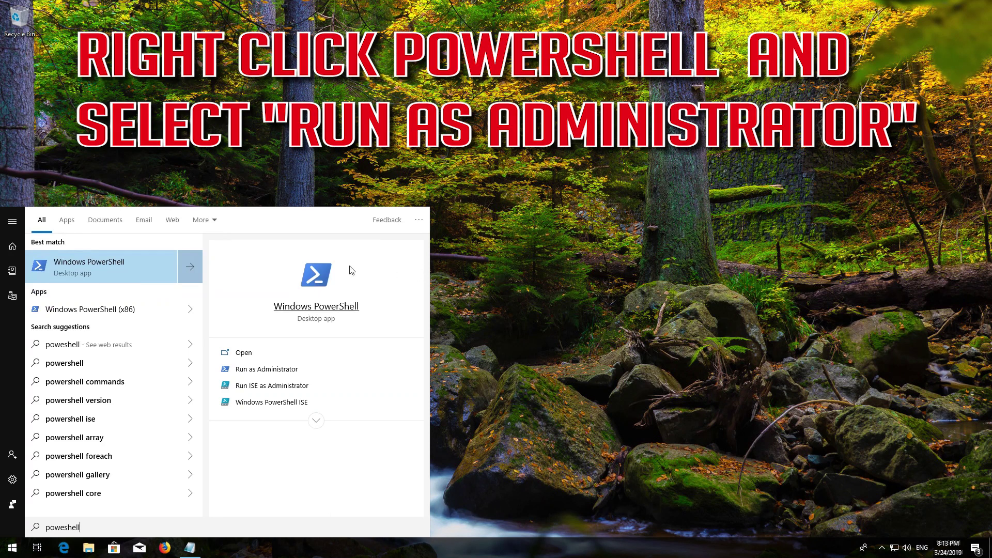
right_click(130, 262)
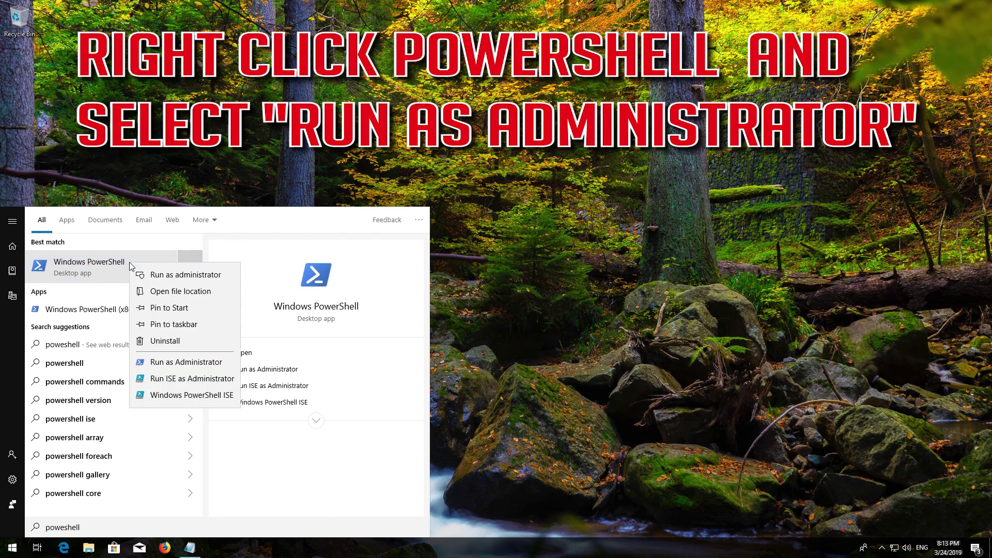
click(182, 276)
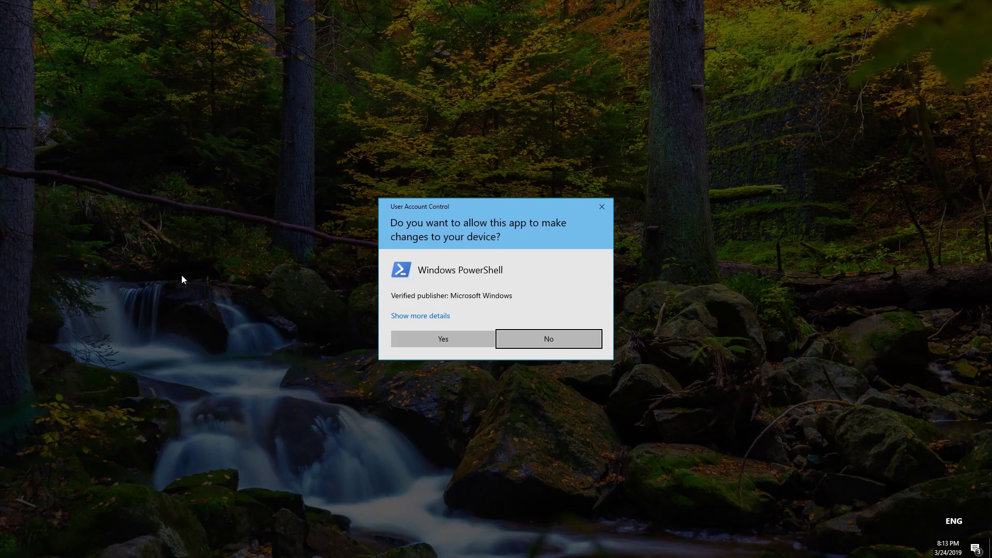
click(450, 336)
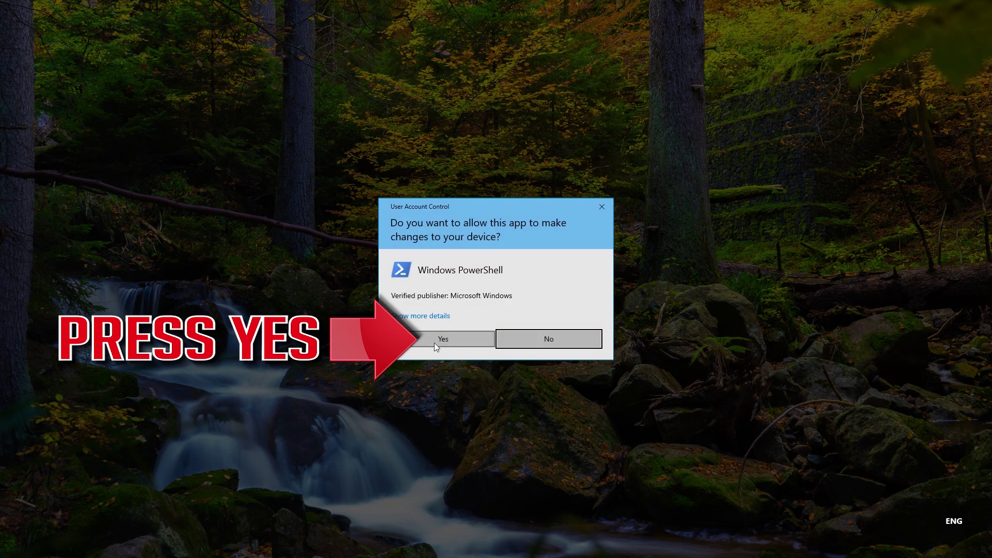
click(434, 342)
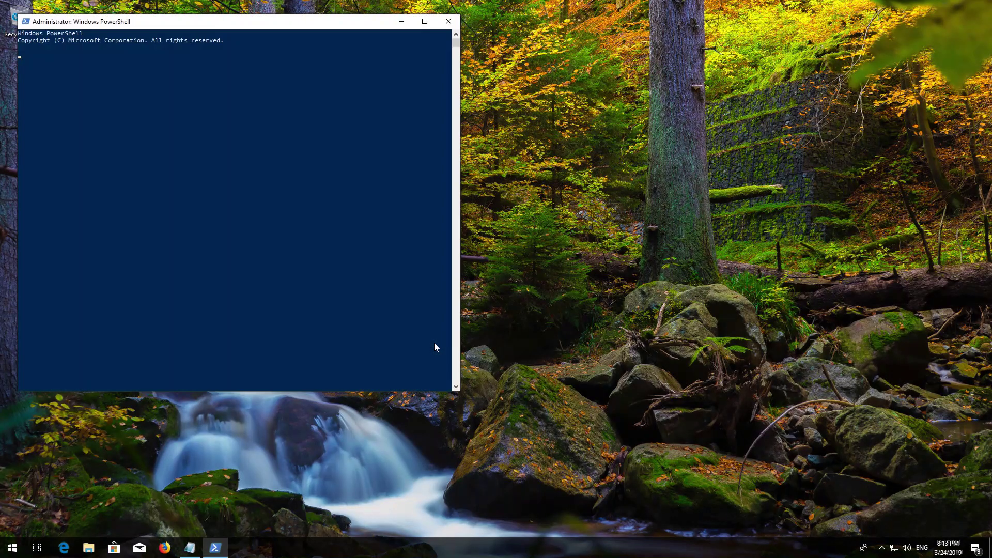
drag(259, 30, 449, 50)
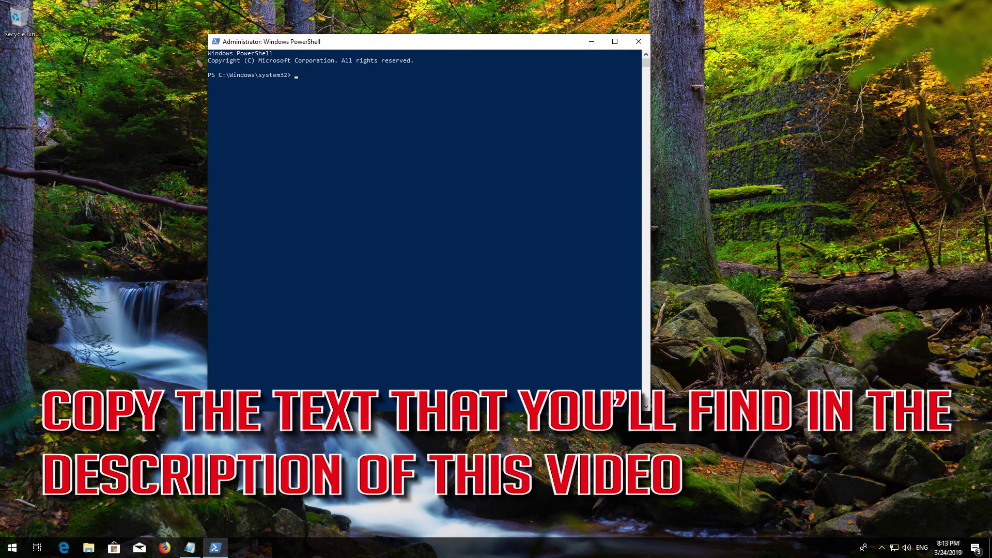
Copy the full Get-AppXPackage command for Microsoft.WindowsStore from the untitled Notepad document and minimize Notepad.
click(189, 547)
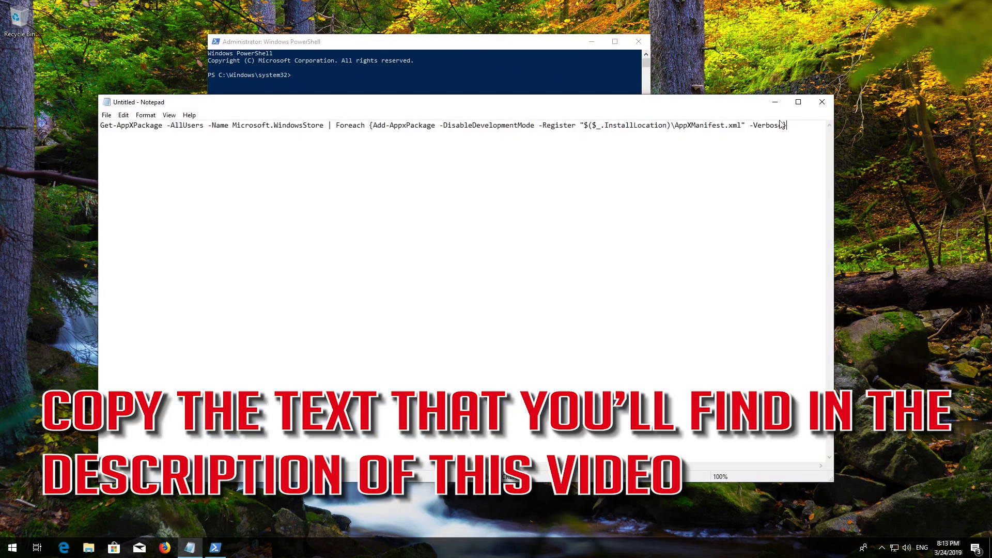
drag(786, 126, 100, 125)
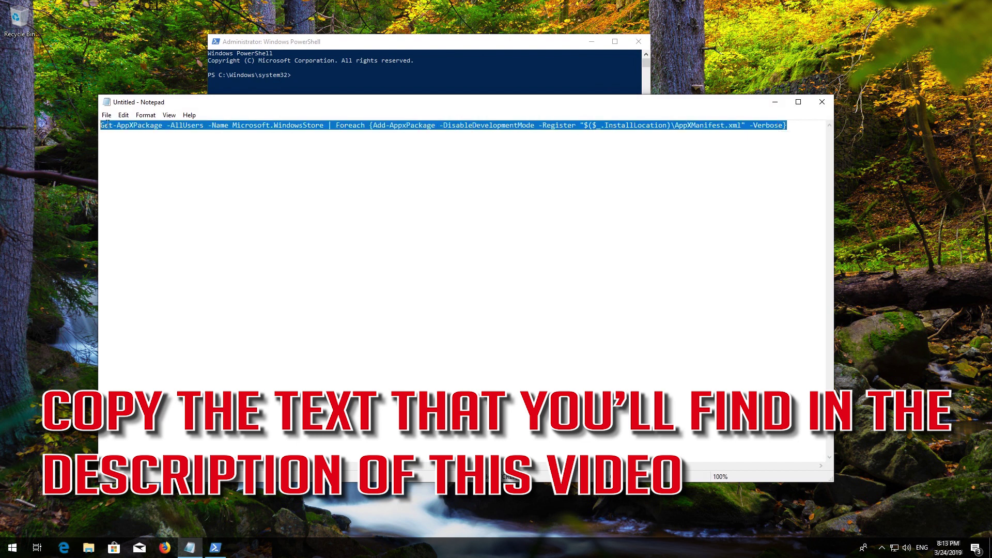
right_click(109, 126)
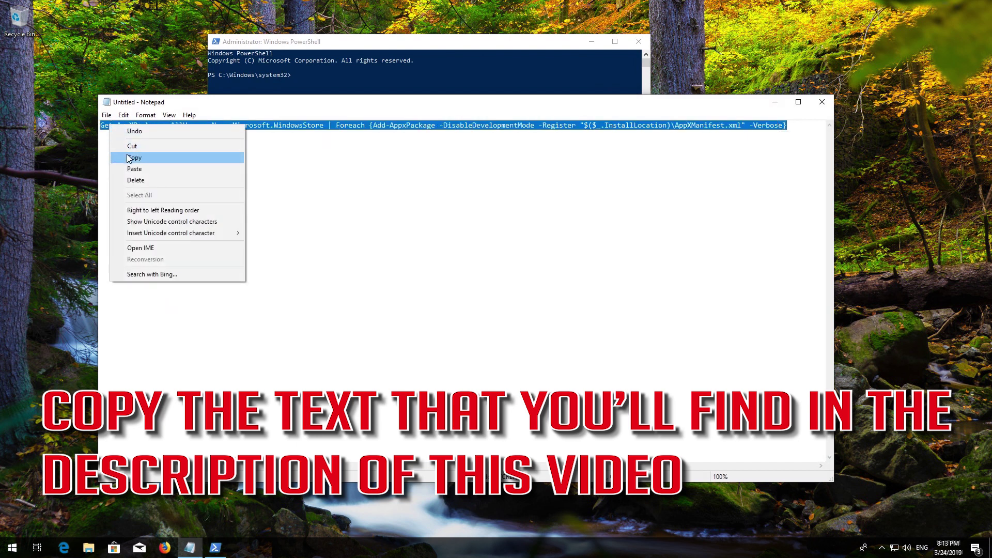
click(130, 157)
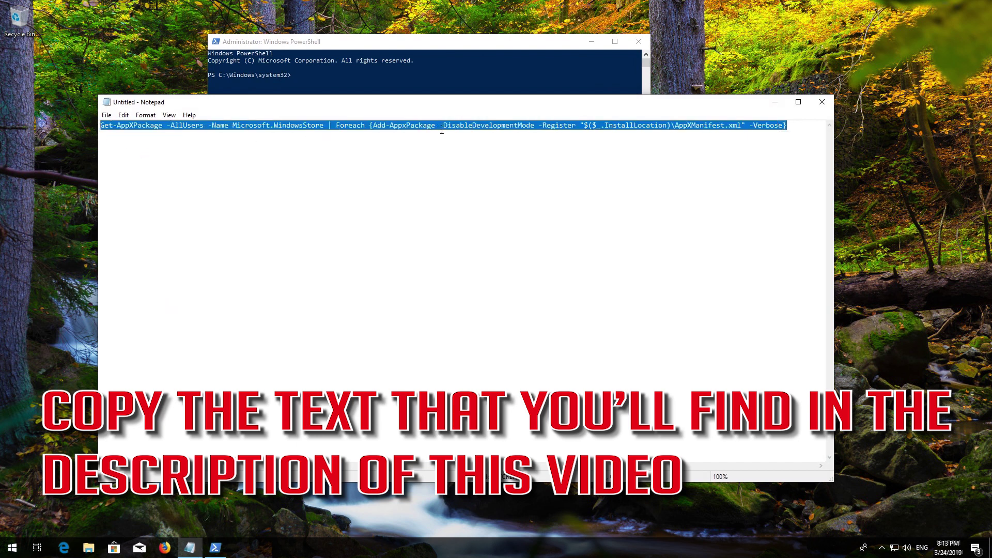
click(776, 102)
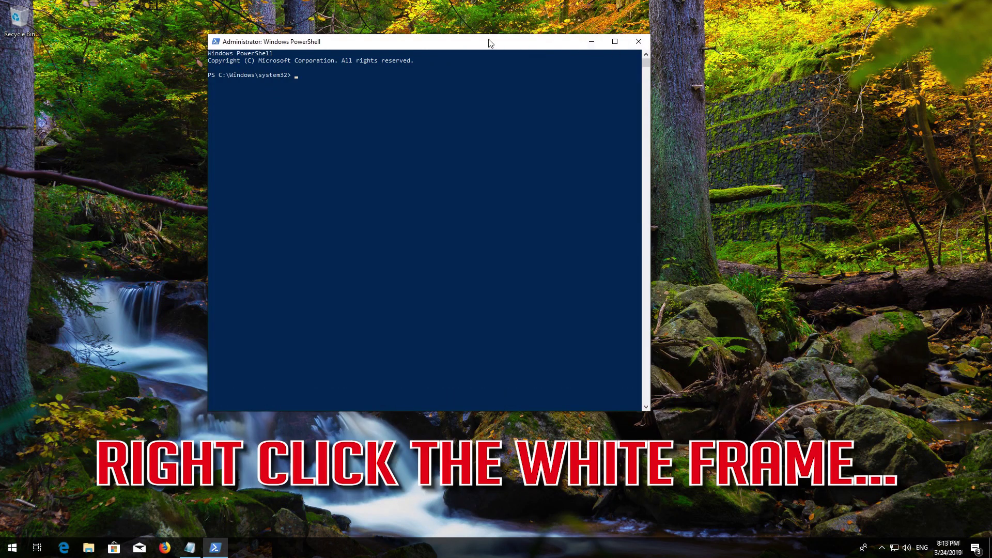
Paste the copied Get-AppXPackage command into the administrator PowerShell window and run it to re-register Microsoft.WindowsStore.
right_click(451, 41)
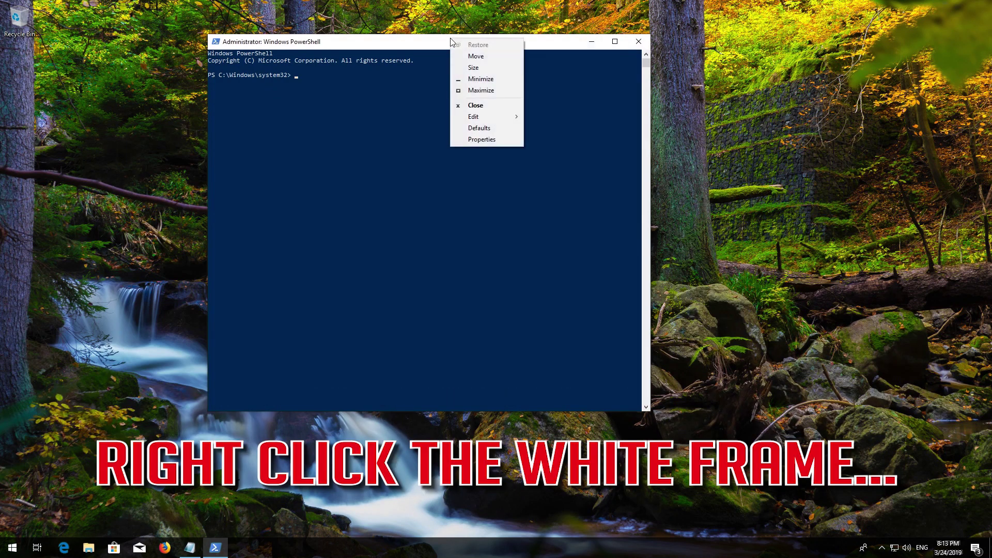
click(475, 116)
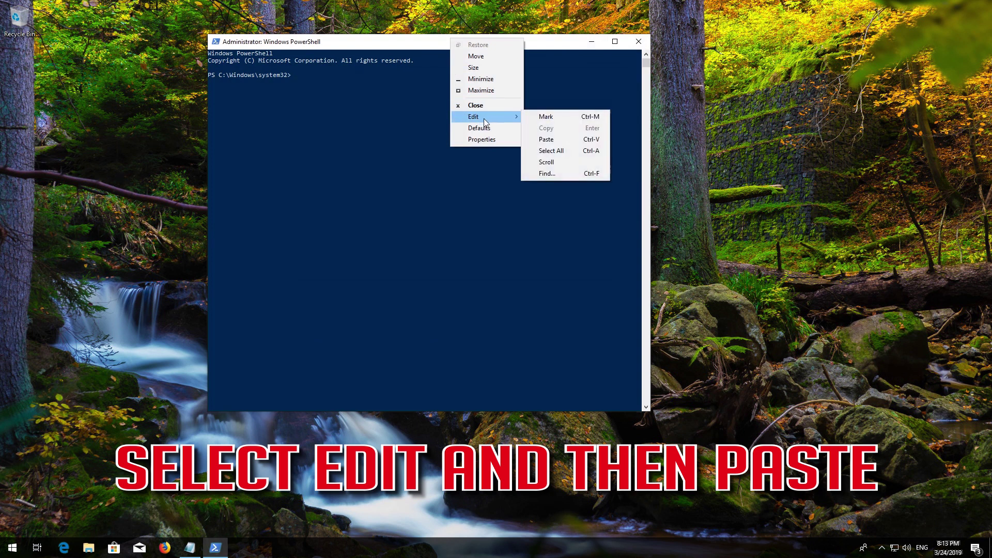
click(563, 138)
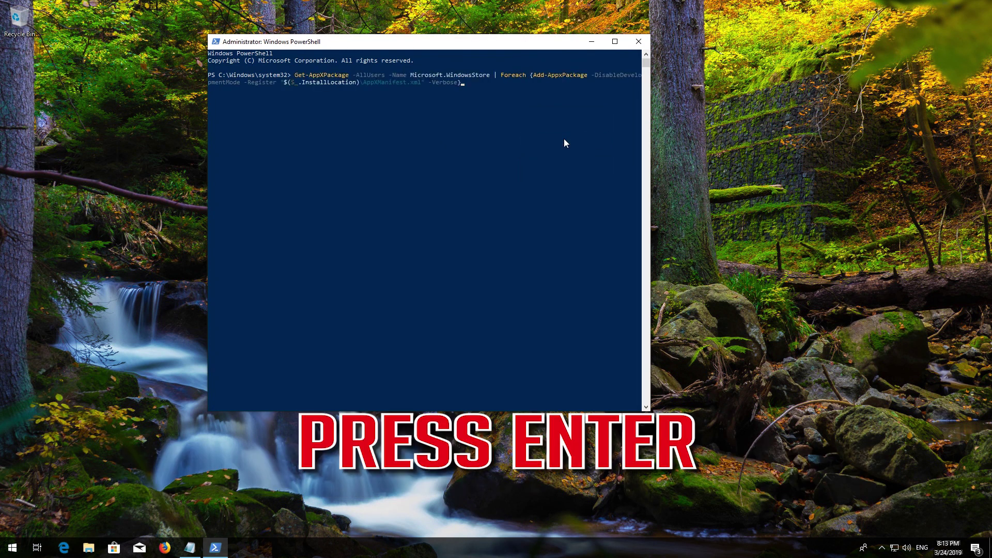
key(Return)
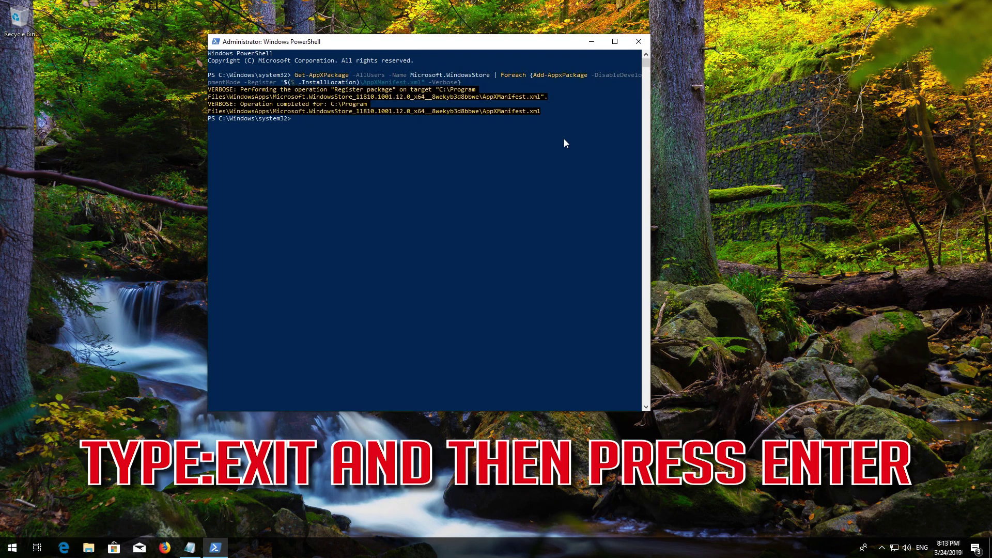
End the PowerShell session with the exit command and restart the computer.
text(exit)
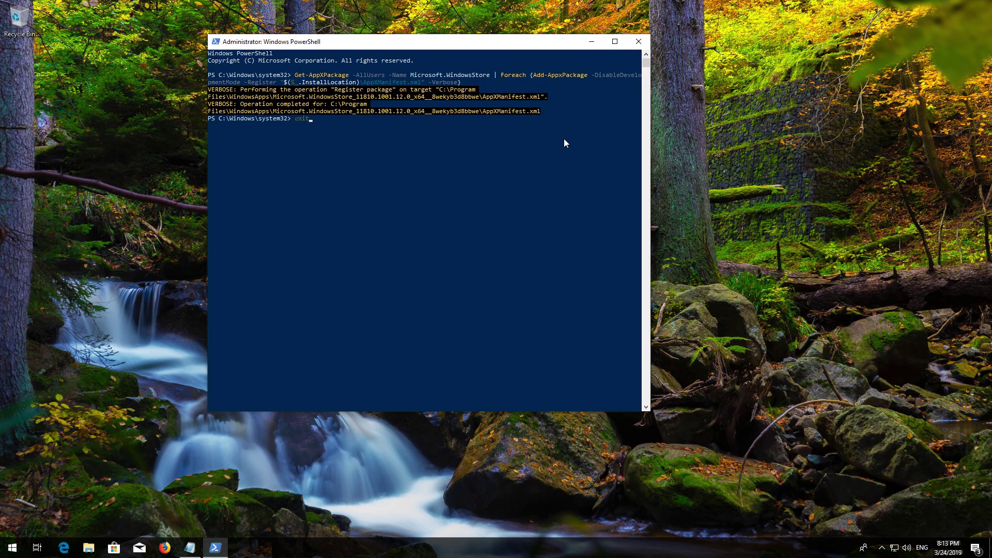
key(Return)
key(super)
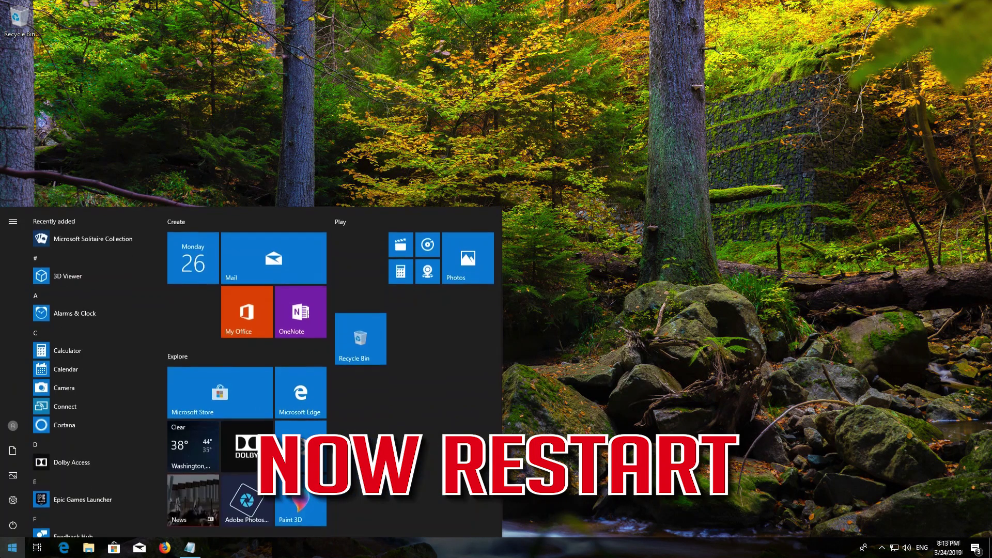
click(6, 529)
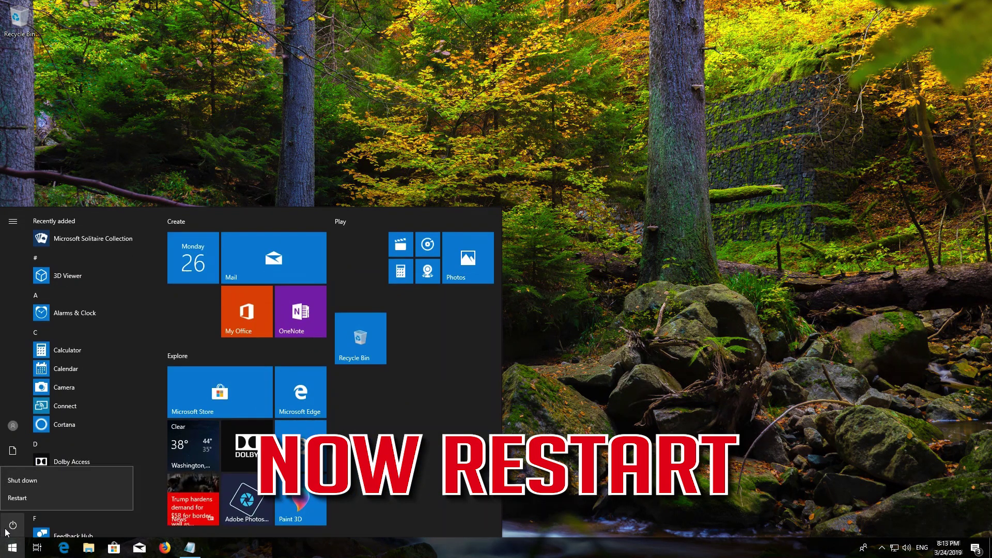
click(24, 500)
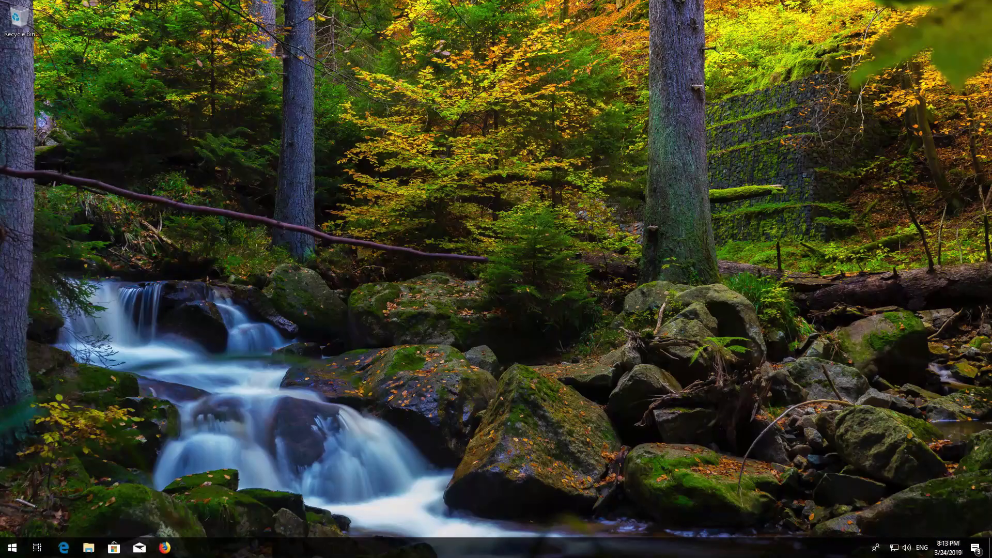
Launch Microsoft Store to check whether it opens after the restart.
click(12, 548)
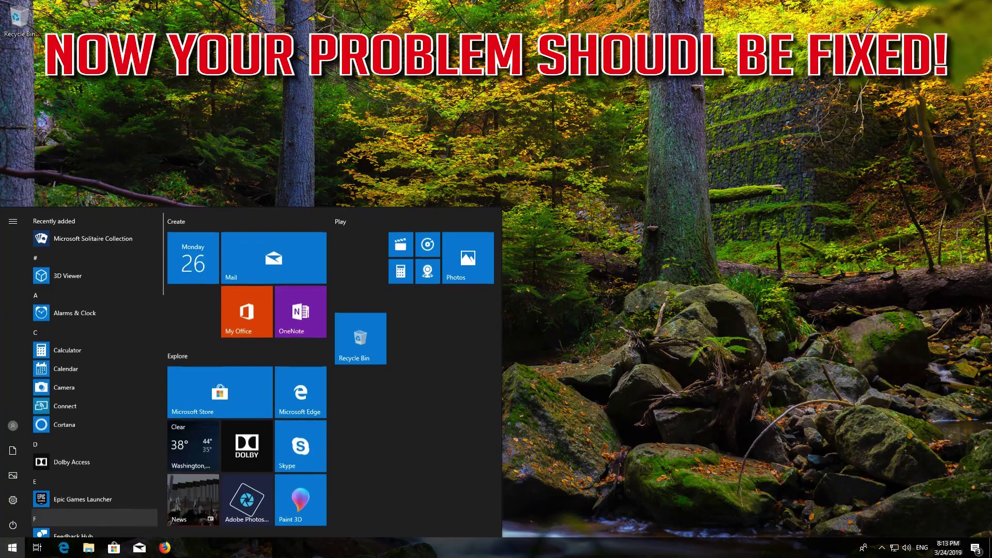
click(183, 407)
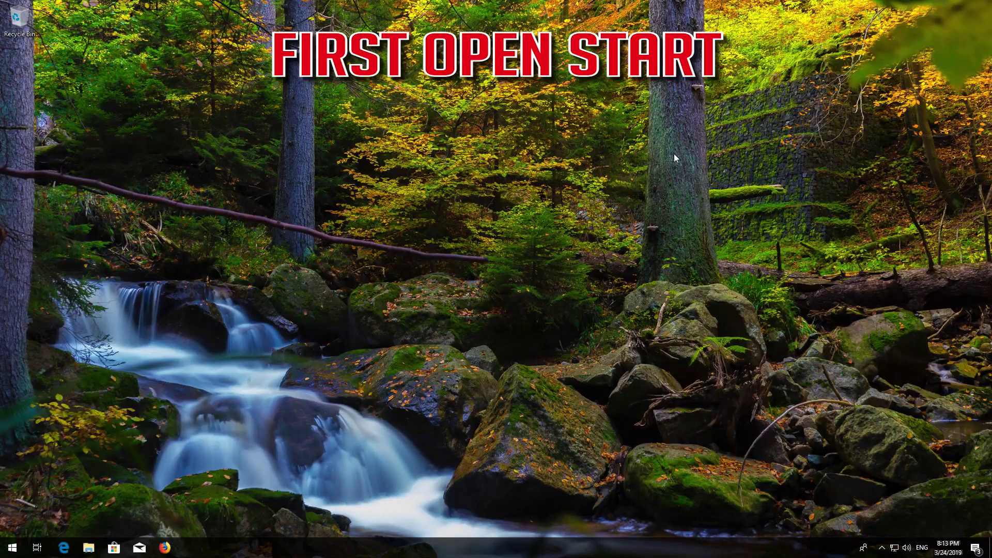
Open Windows Settings and go to the Apps & features page of the Apps category.
key(super)
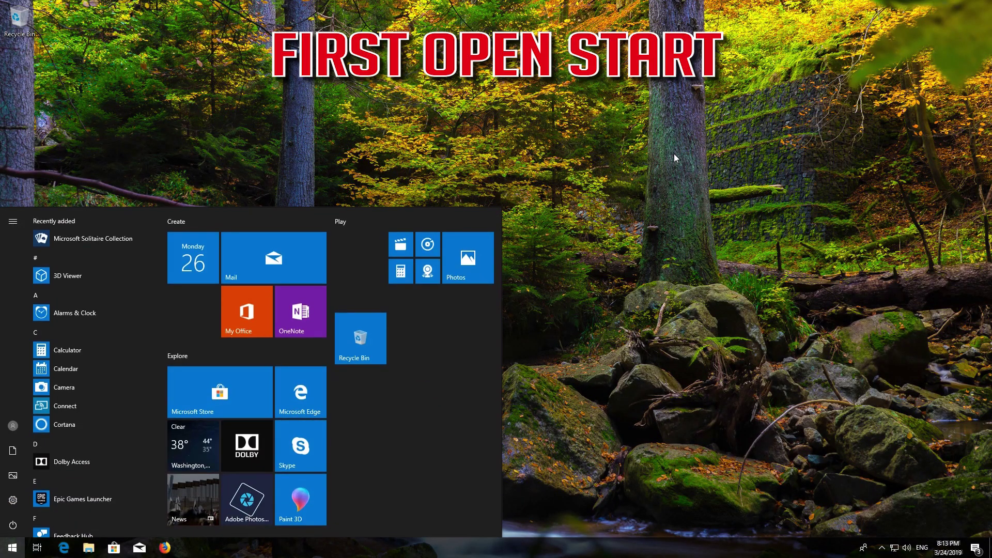
click(13, 501)
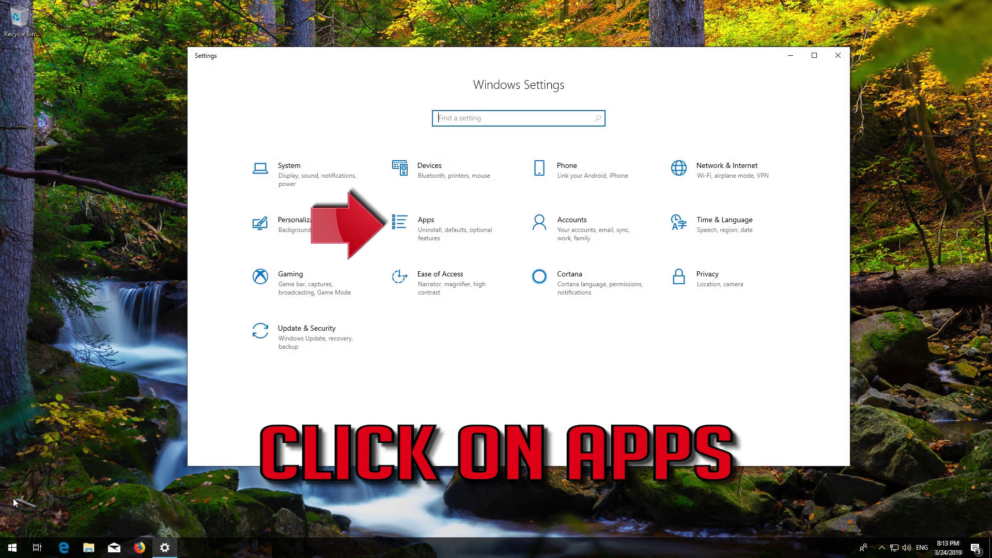
click(448, 231)
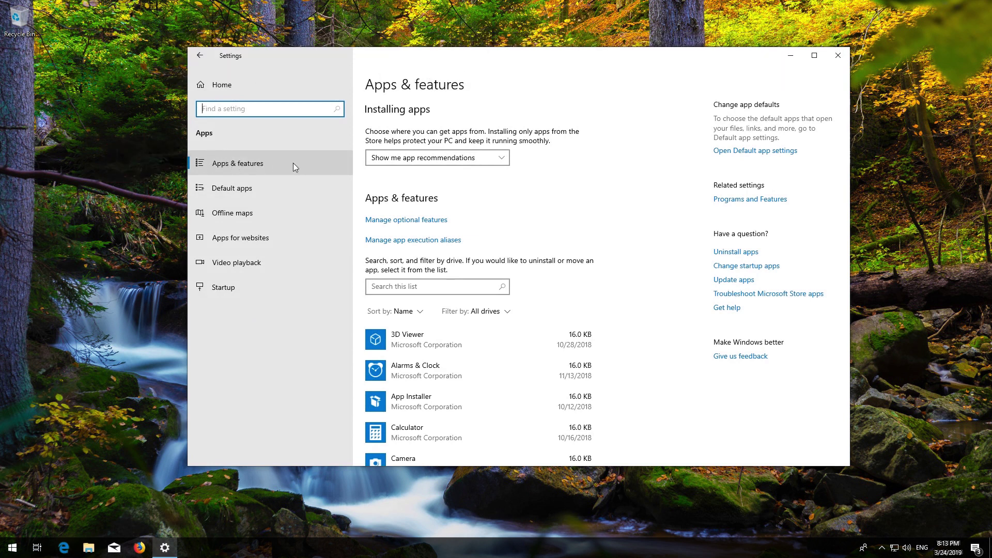
click(269, 164)
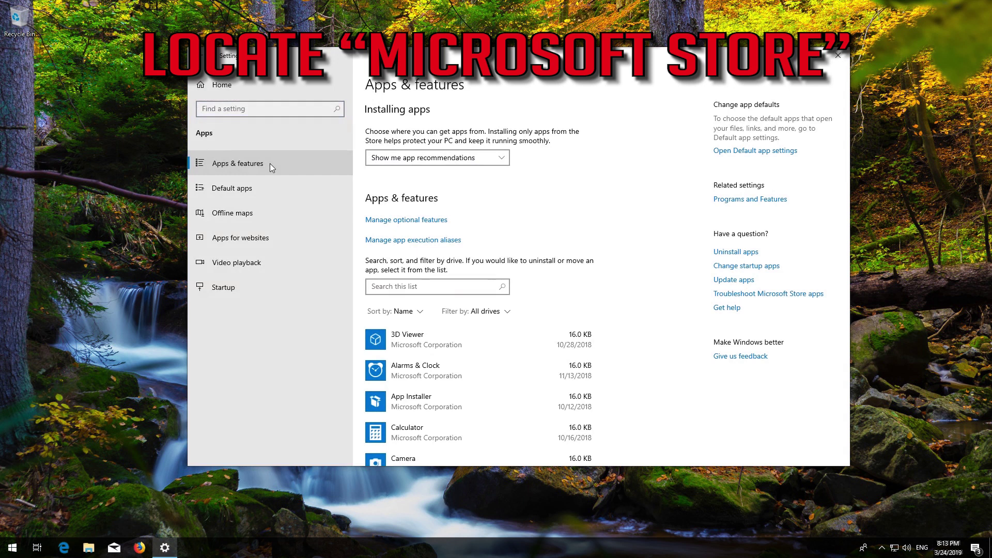
Locate Microsoft Store in the installed apps list and open its advanced options.
scroll(410, 235, down, 5)
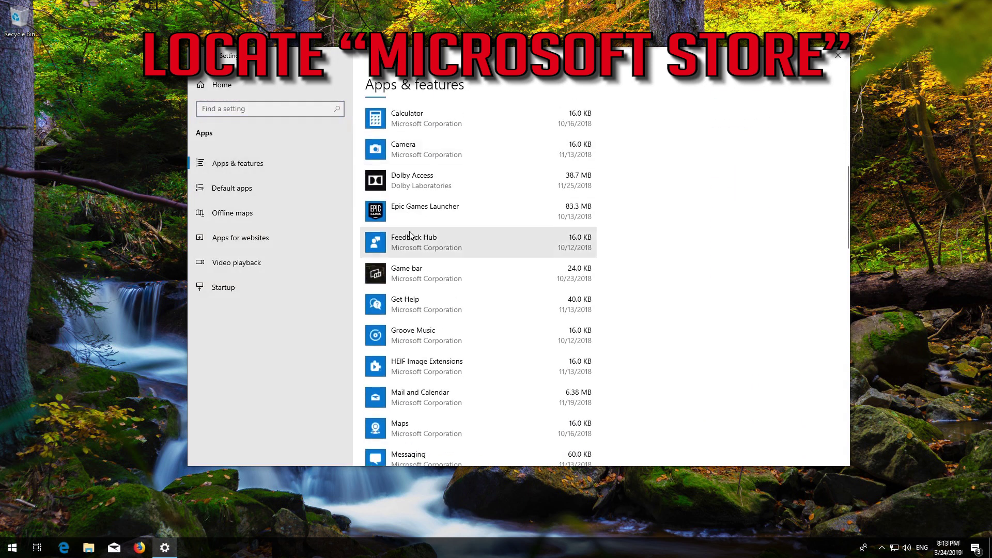
scroll(410, 235, down, 4)
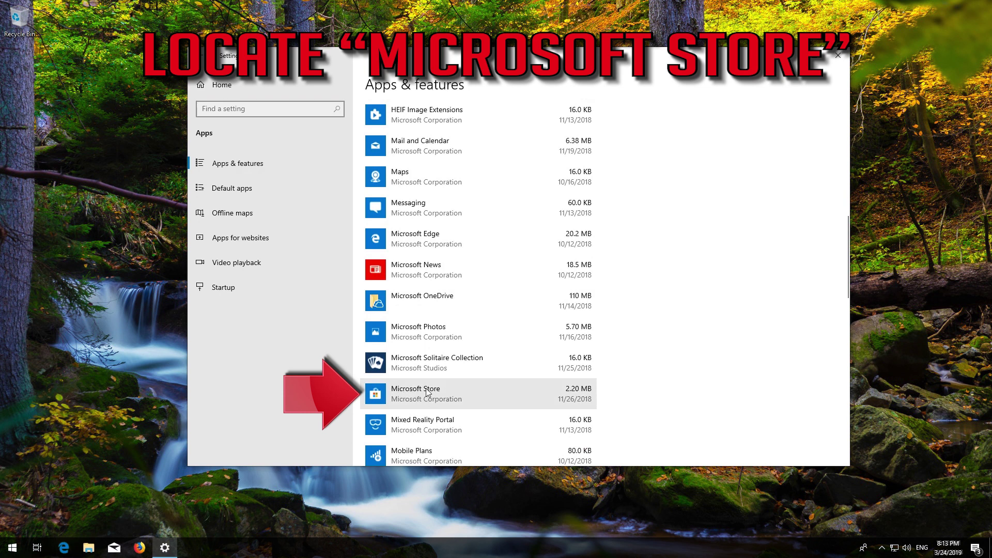
click(488, 390)
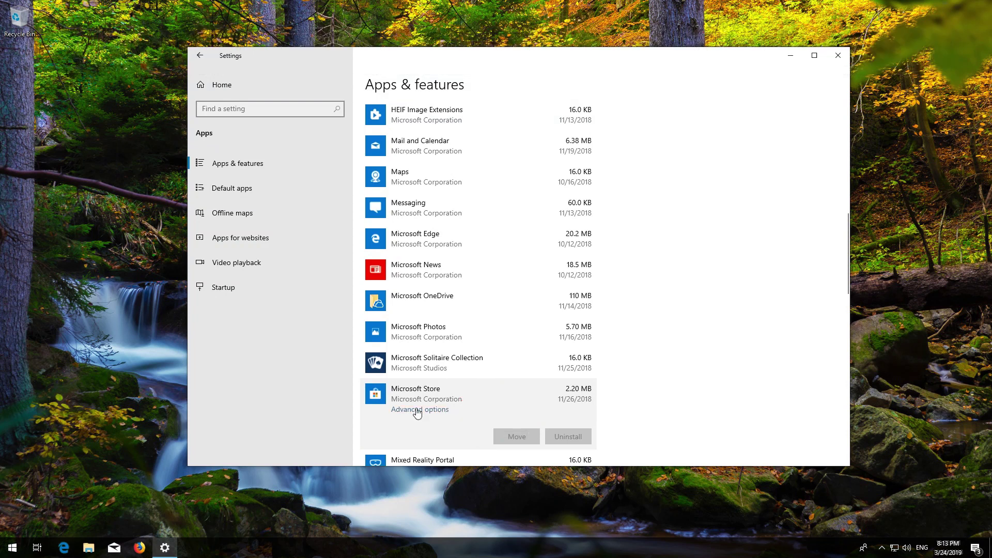
click(417, 411)
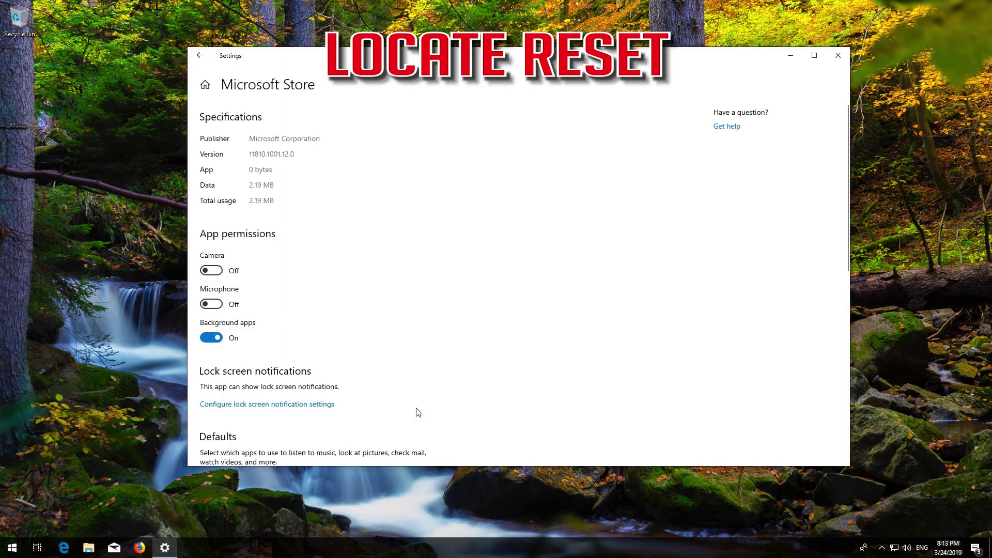
Reset the Microsoft Store app and confirm deletion of its app data.
scroll(411, 382, down, 2)
scroll(411, 375, down, 5)
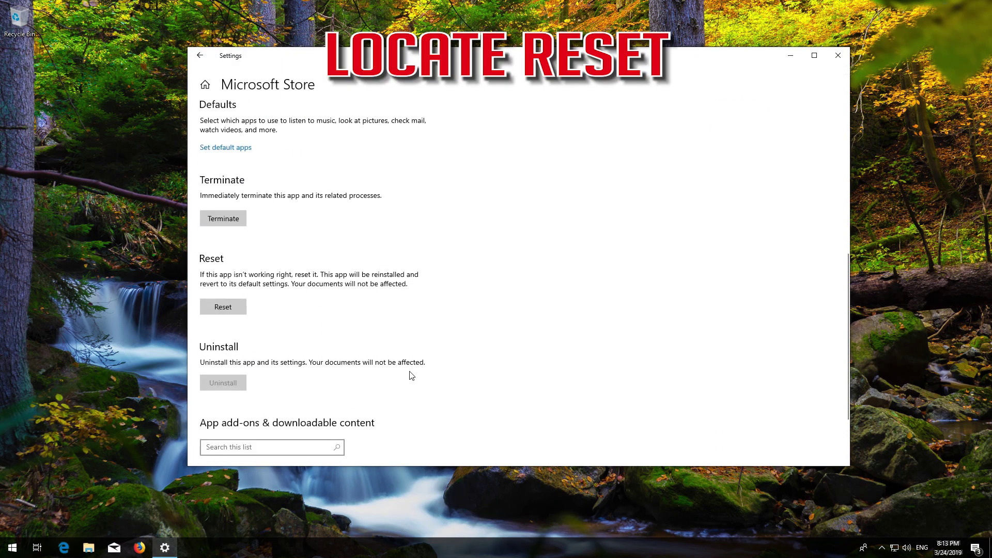
scroll(411, 376, down, 1)
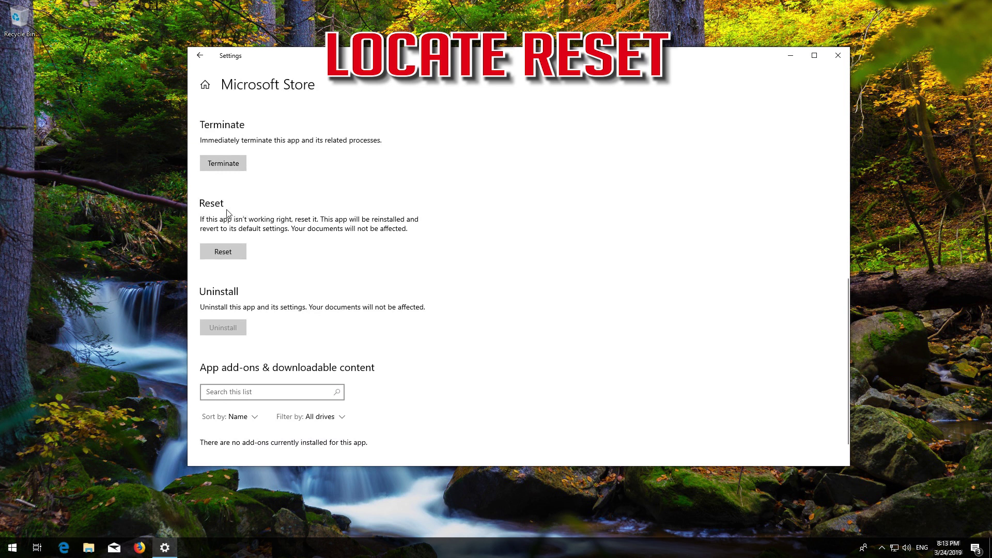
click(216, 250)
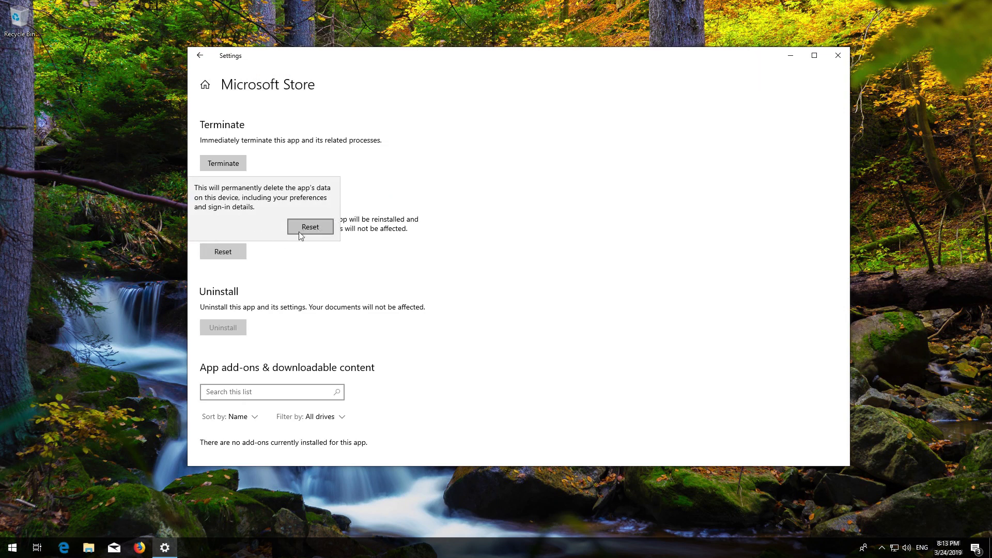
click(311, 229)
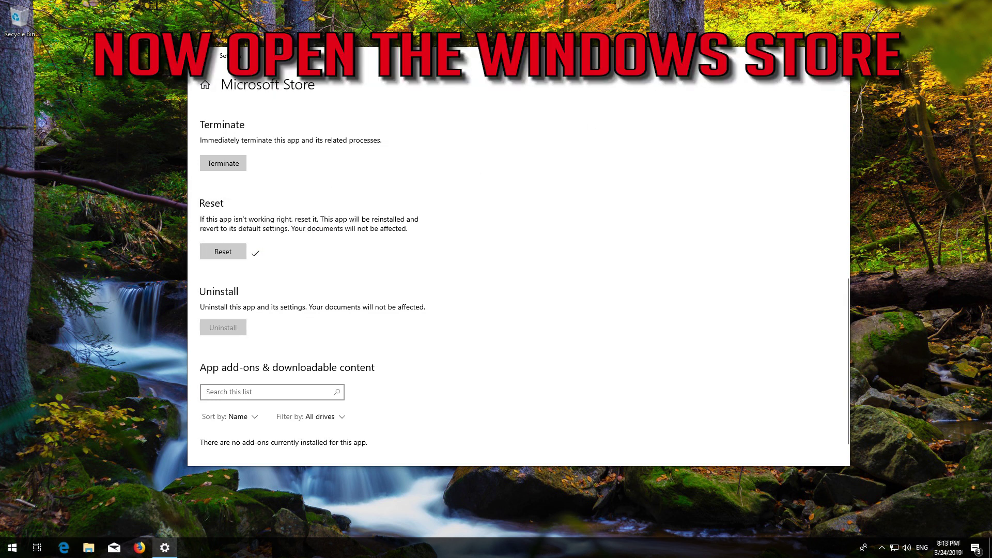
Close Settings and launch Microsoft Store to check whether it opens after the reset.
click(839, 56)
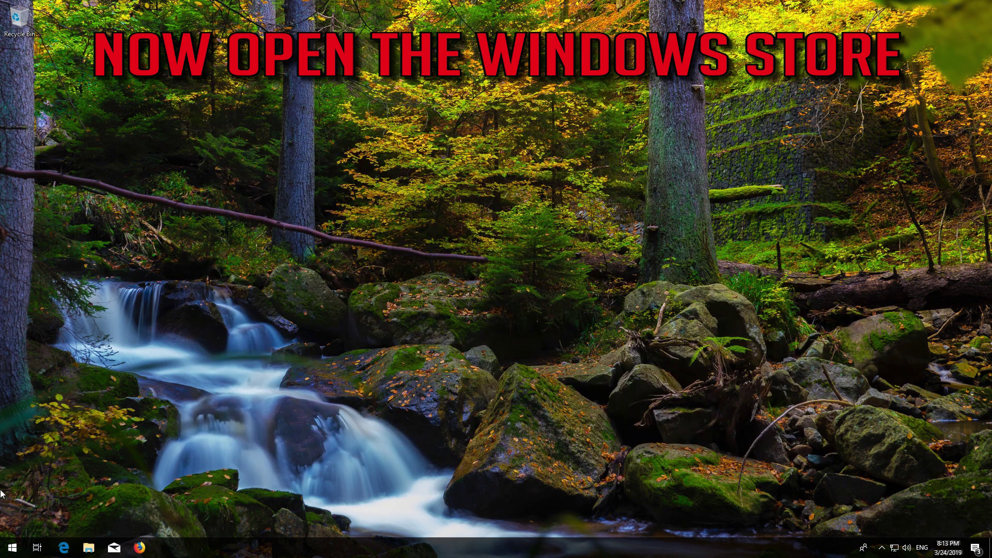
click(13, 548)
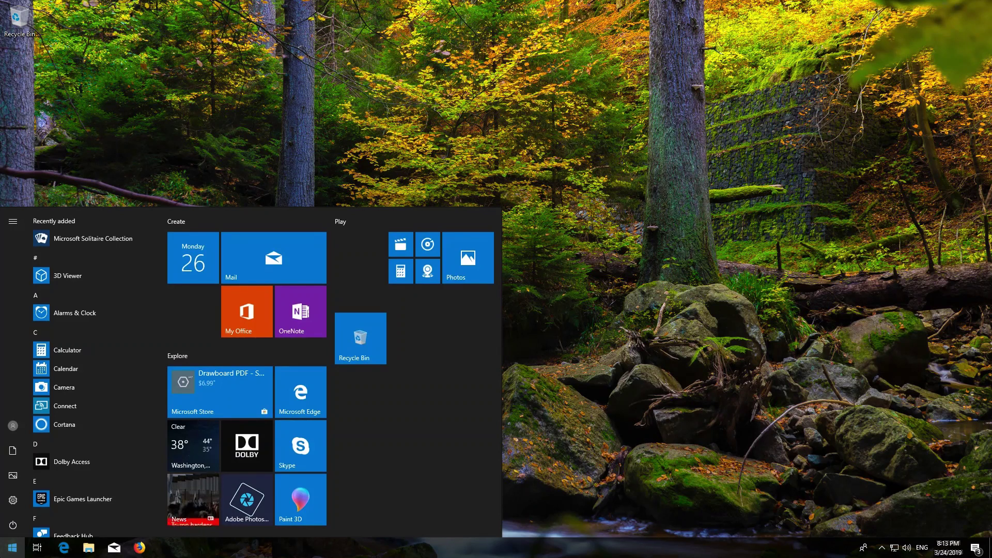
click(222, 378)
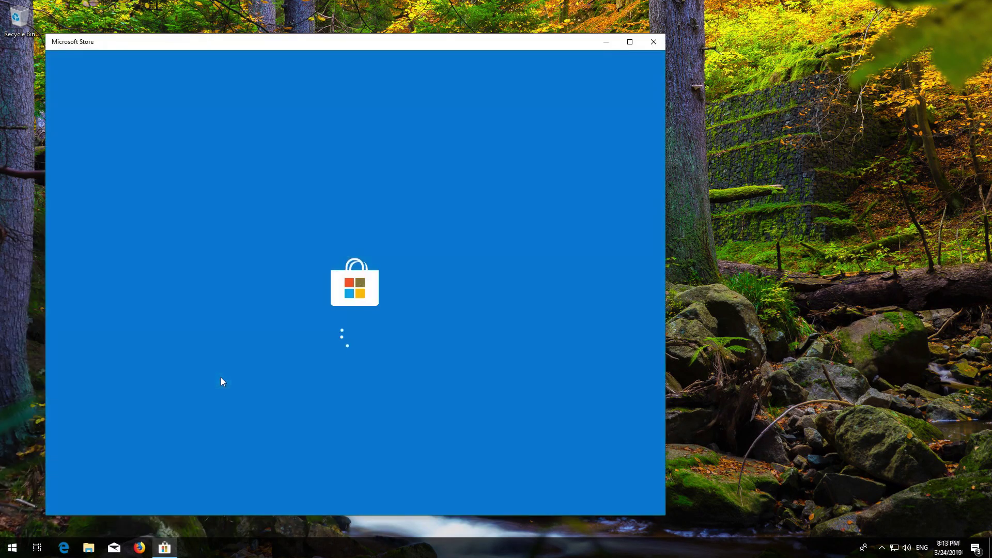
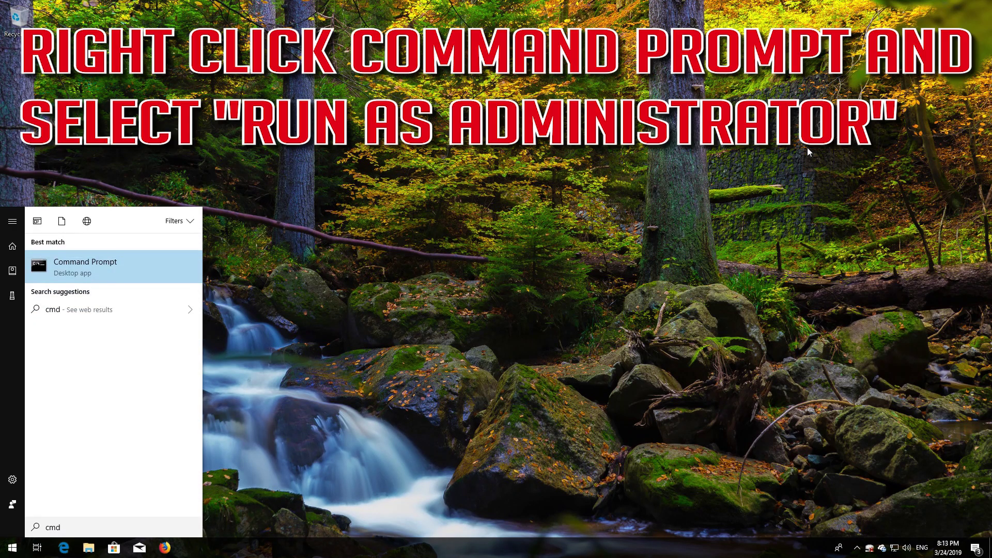
Run the found Command Prompt as administrator, allow the account control request and move its window toward the middle of the desktop.
right_click(102, 265)
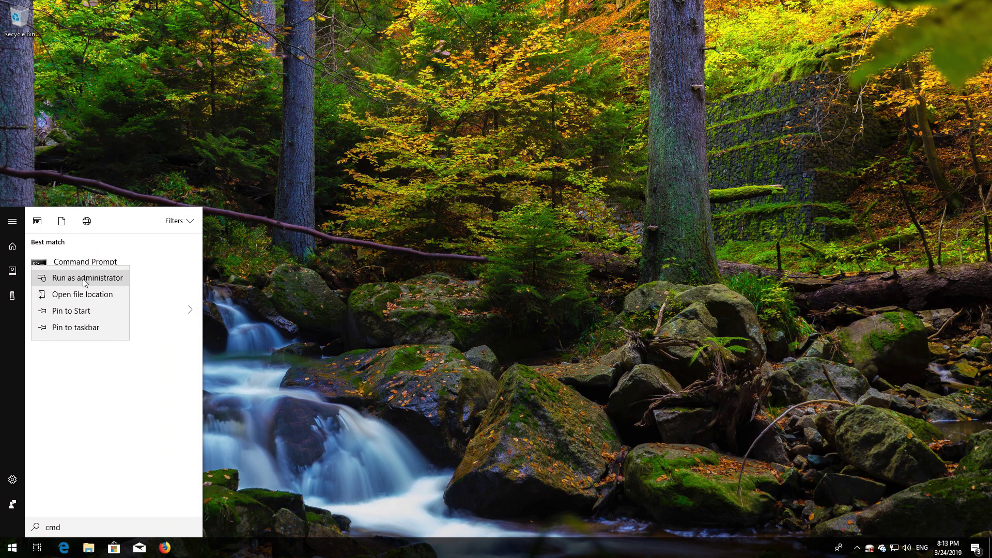
click(84, 282)
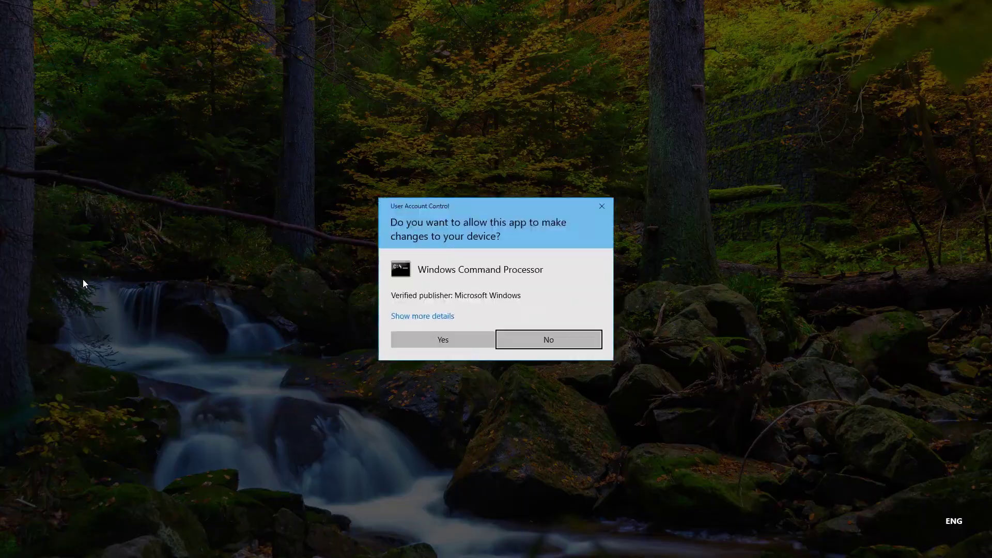
click(442, 343)
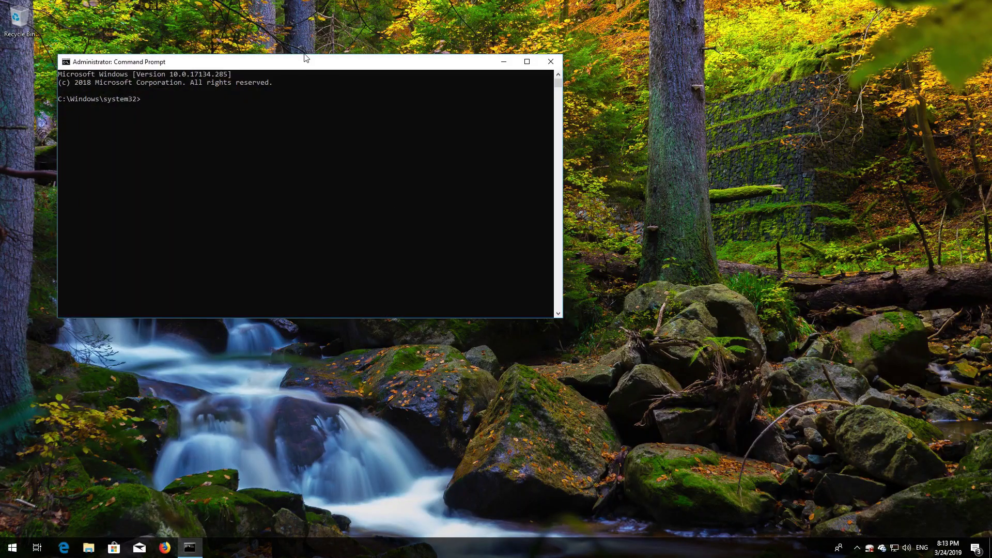
drag(304, 61, 569, 133)
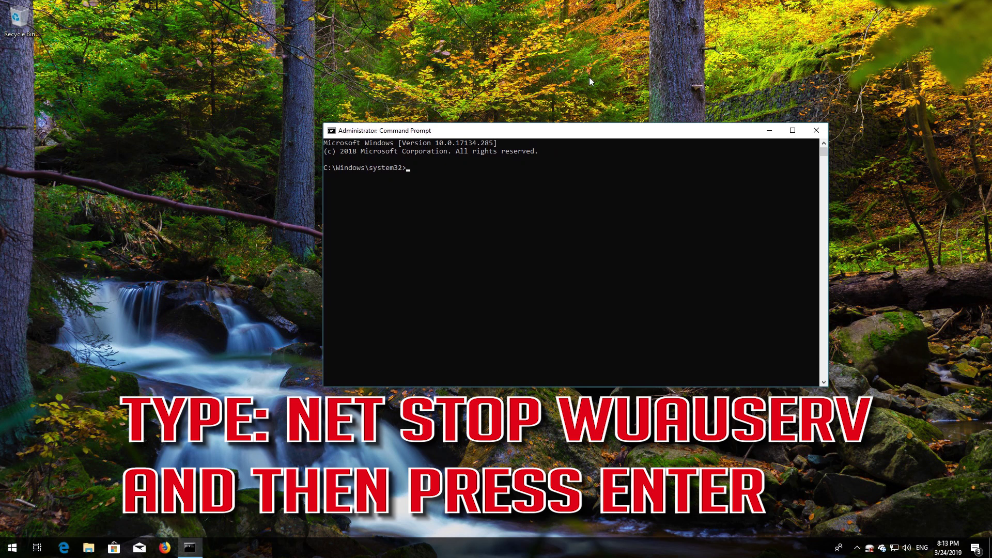
Stop the Windows Update and Cryptographic services by running net stop wuauserv and net stop cryptSVC.
text(net stop wuauserv)
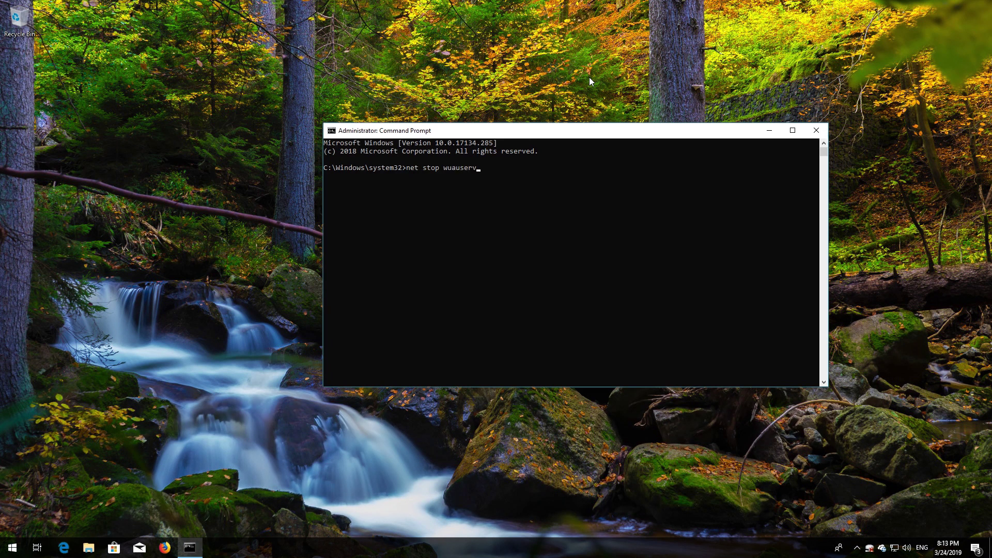
key(Return)
text(n)
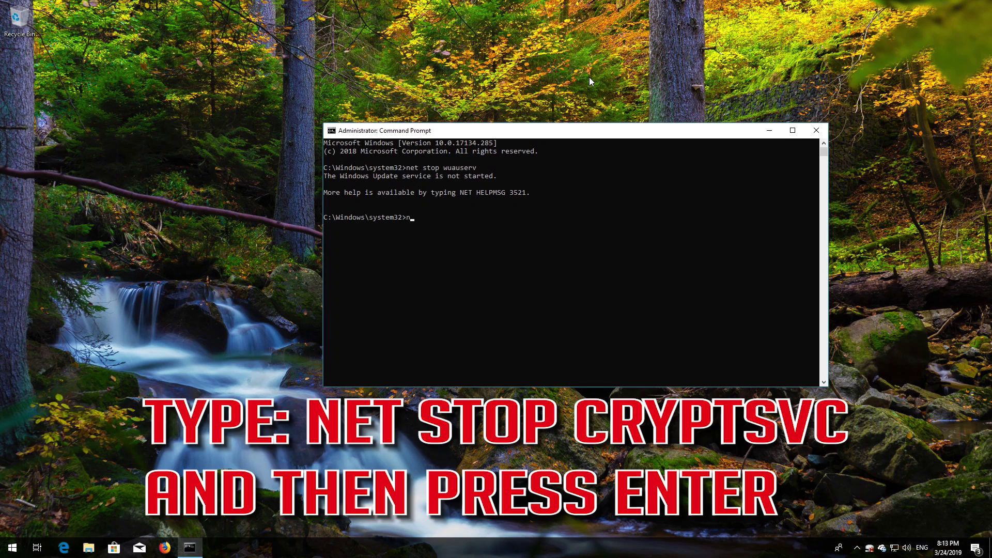
text(et stop cryptSVC)
key(Return)
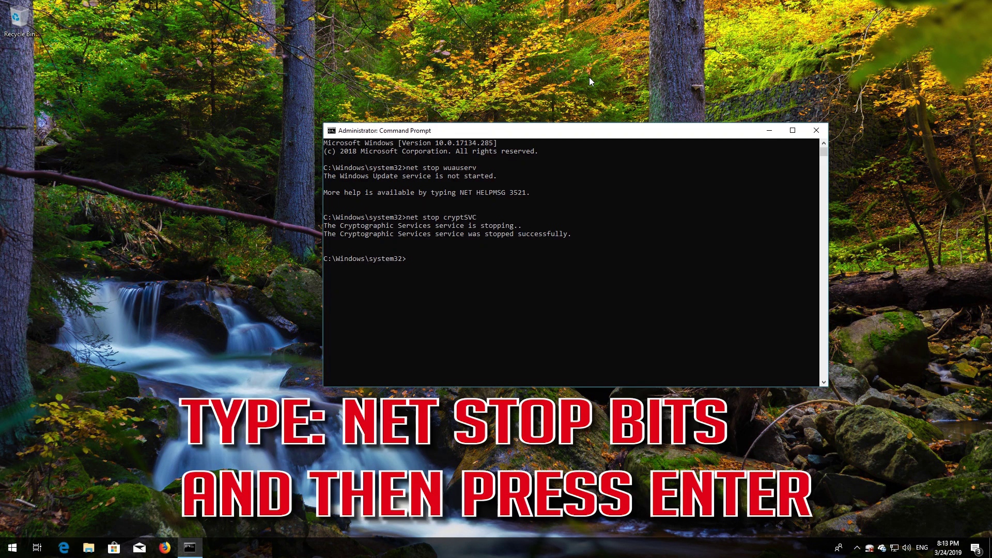
Stop the Background Intelligent Transfer and Windows Installer services by running net stop bits and net stop msiserver.
text(net stop bits)
key(Return)
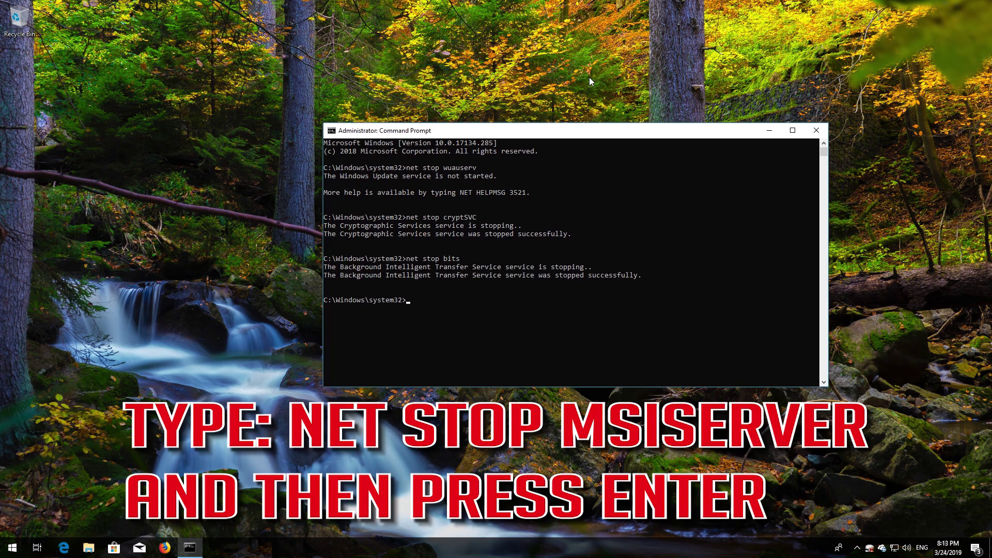
text(net stop msiserver)
key(Return)
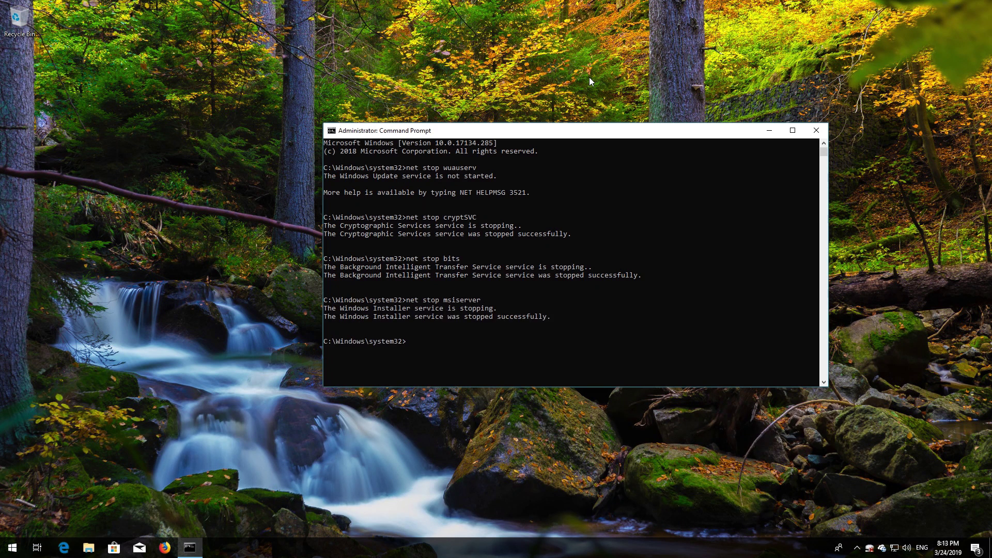
Rename the C:\Windows\SoftwareDistribution folder to SoftwareDistribution.old with the ren command.
text(ren)
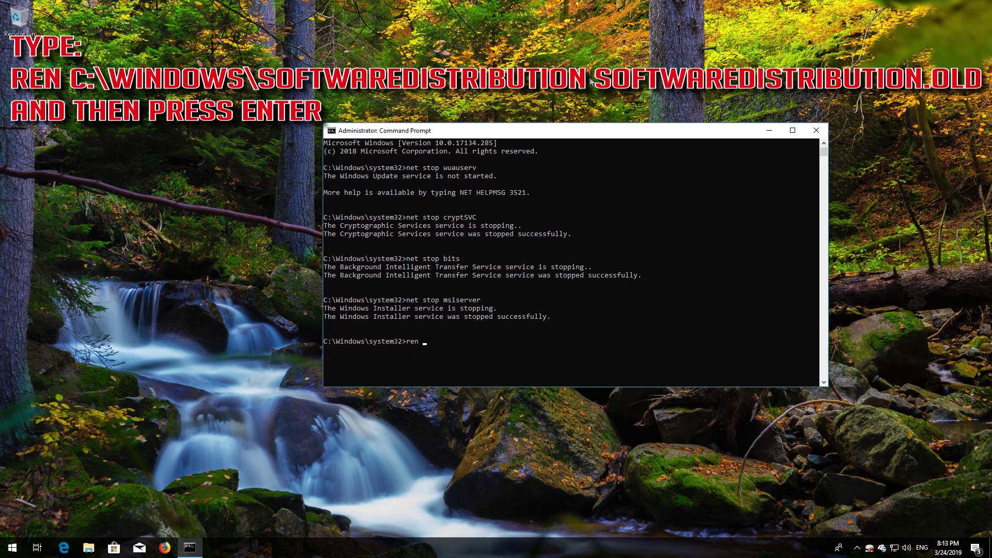
text( C:\Windows\SoftwareDistribution)
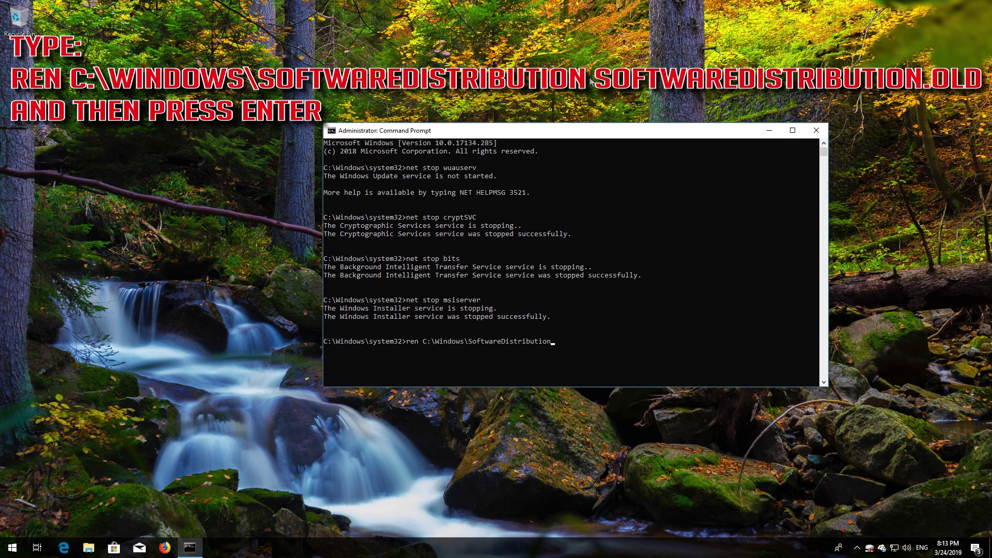
text( SoftwareDistribution.old)
key(Return)
Rename the C:\Windows\System32\catroot2 folder to catroot2.old with the ren command.
text(ren)
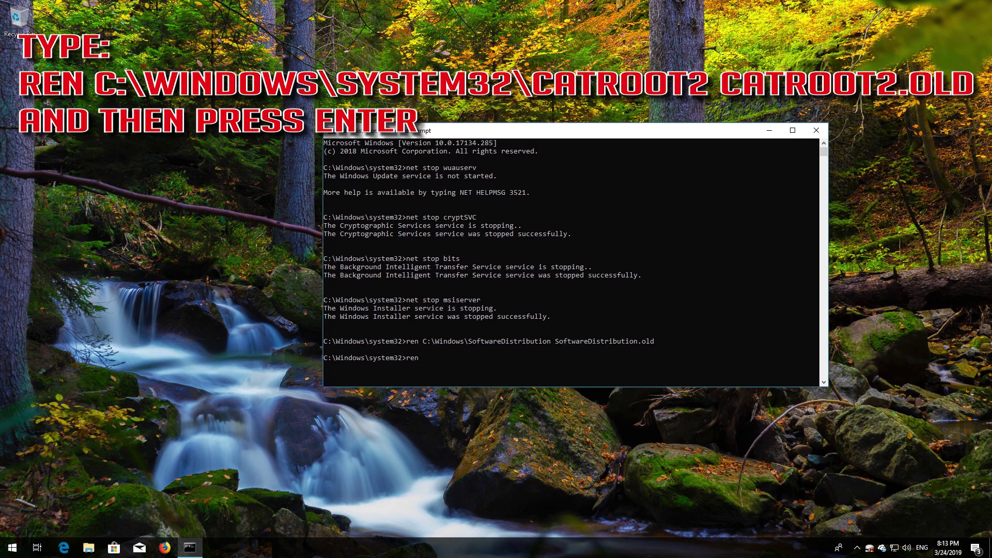
text( C:\Windows\System32\catroot2 catroot2.o)
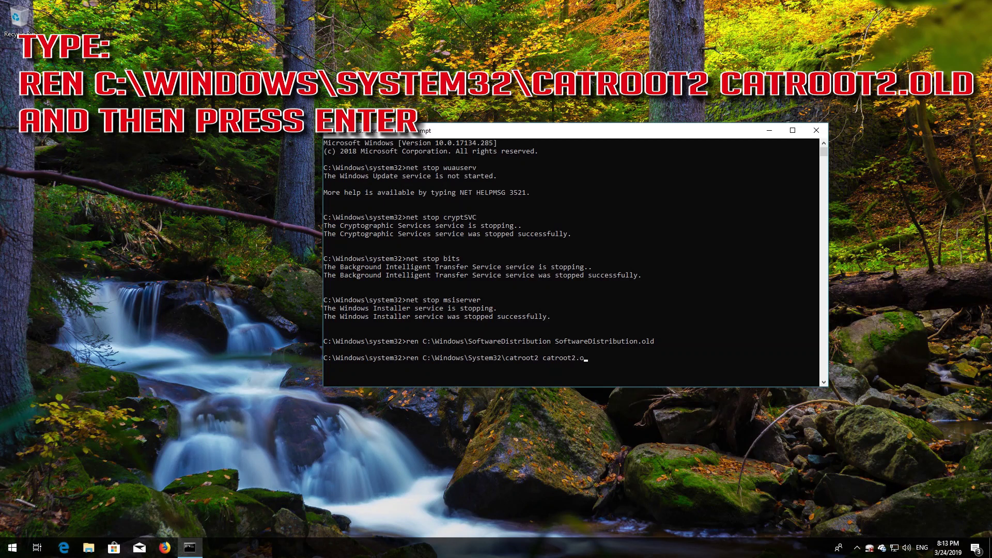
text(ld)
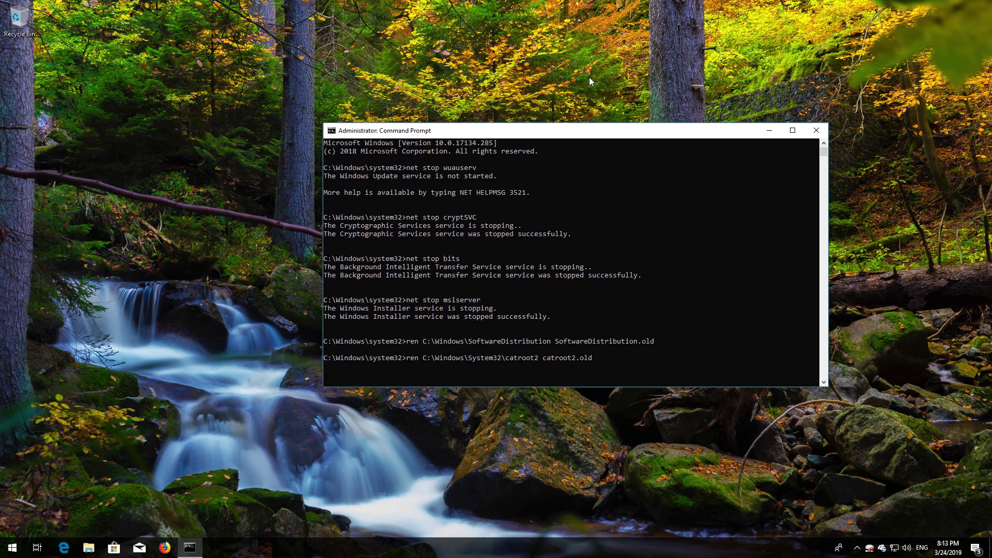
key(Return)
Start the Windows Update and Cryptographic services by running net start wuauserv and net start cryptSVC.
text(nest start wuauserv)
key(Return)
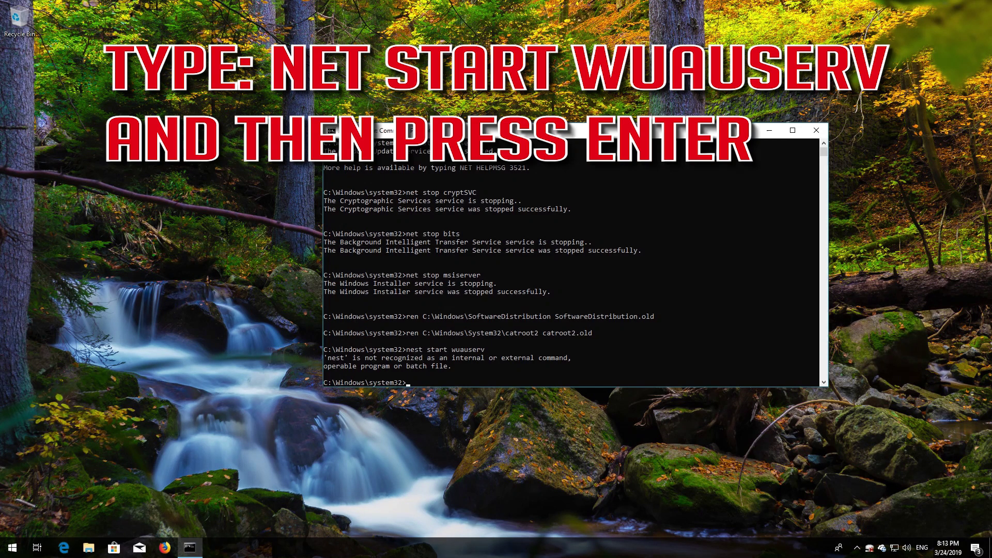
text(nest start wuauserv)
key(BackSpace)
key(Return)
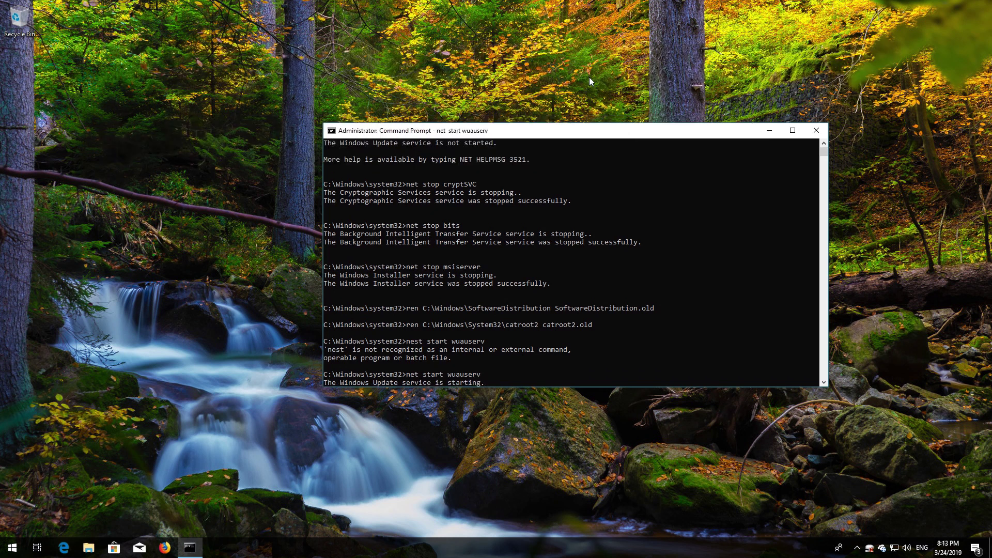
text(net start)
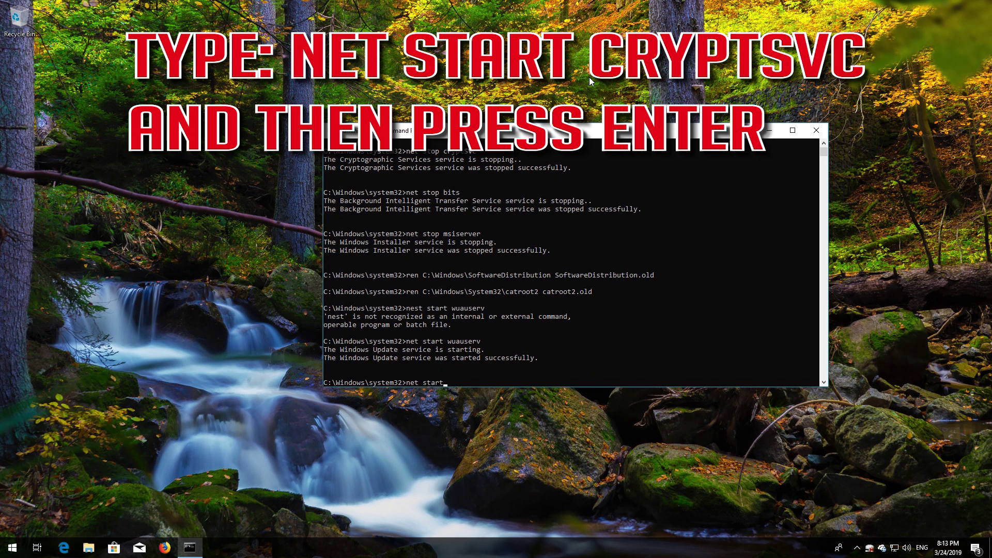
text( cryptSVC)
key(Return)
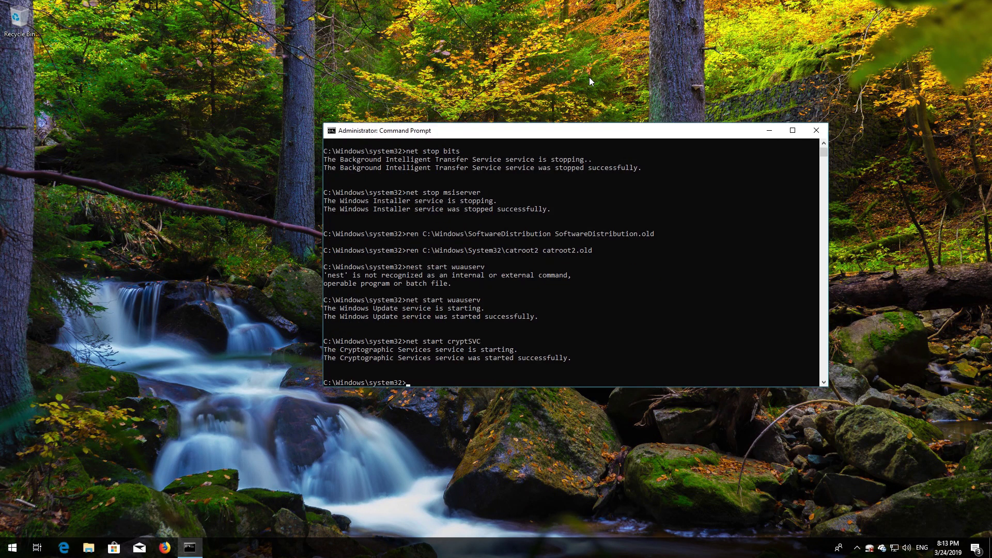
Start the Background Intelligent Transfer and Windows Installer services by running net start bits and net start msiserver.
text(net)
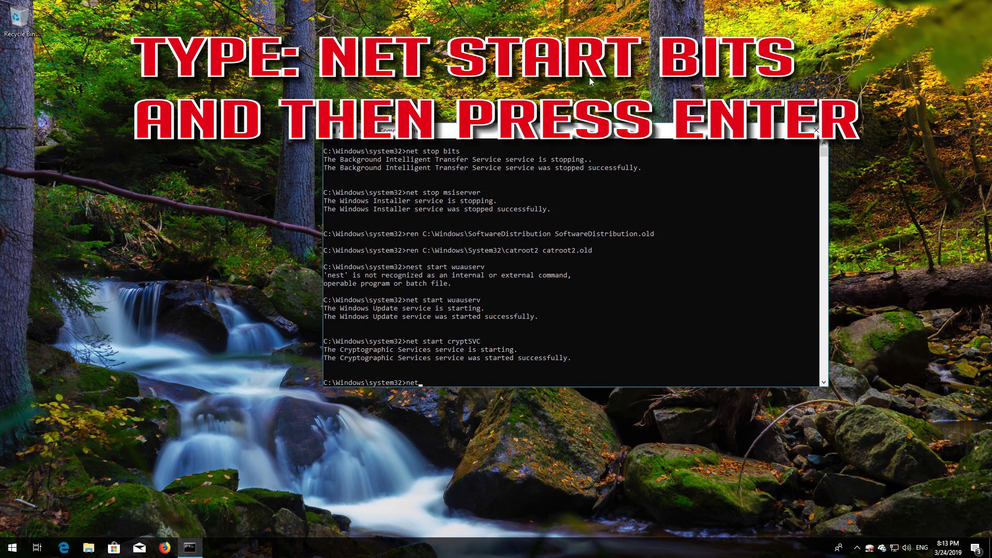
text( start bits)
key(Return)
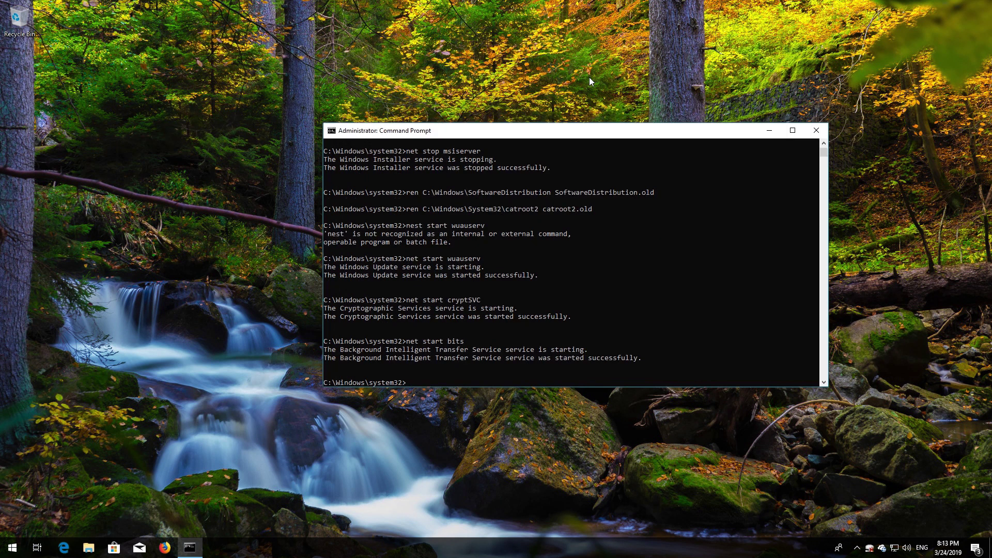
text(net)
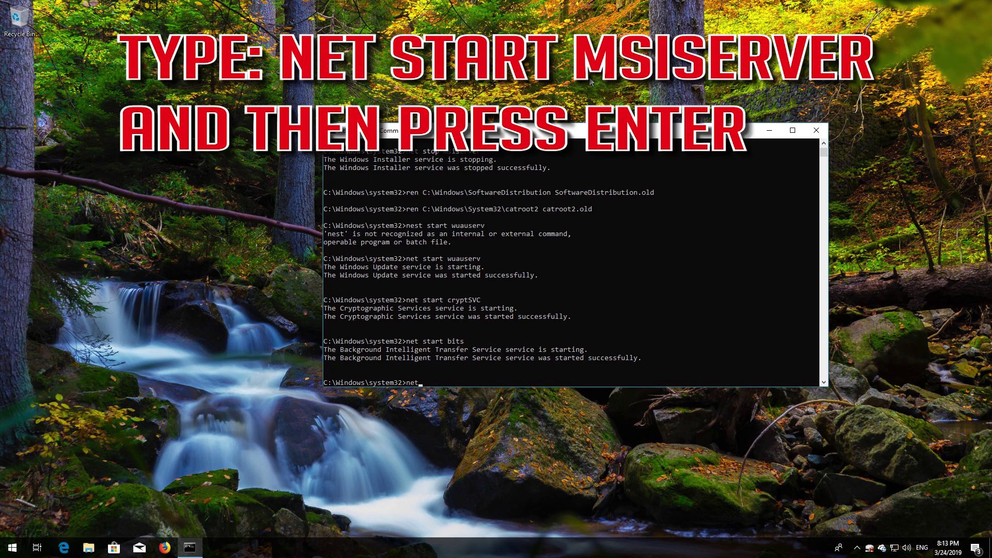
text( start msiserver)
key(Return)
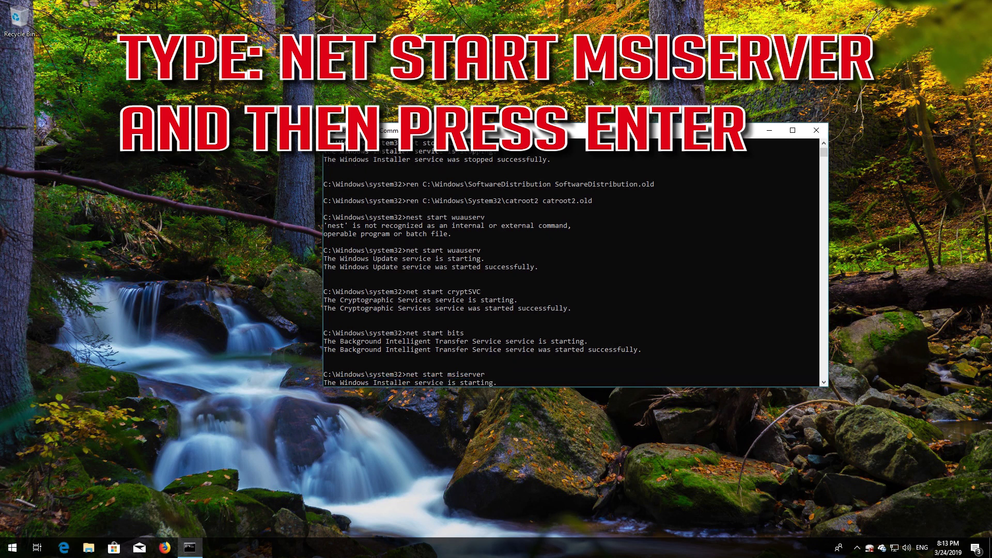
Close the Command Prompt session with the exit command.
text(e)
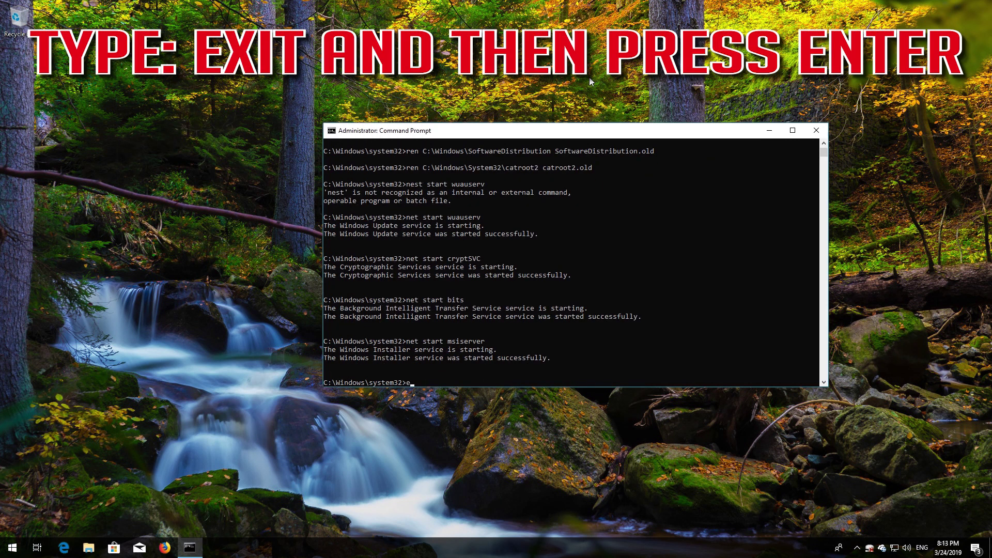
text(xit)
key(Return)
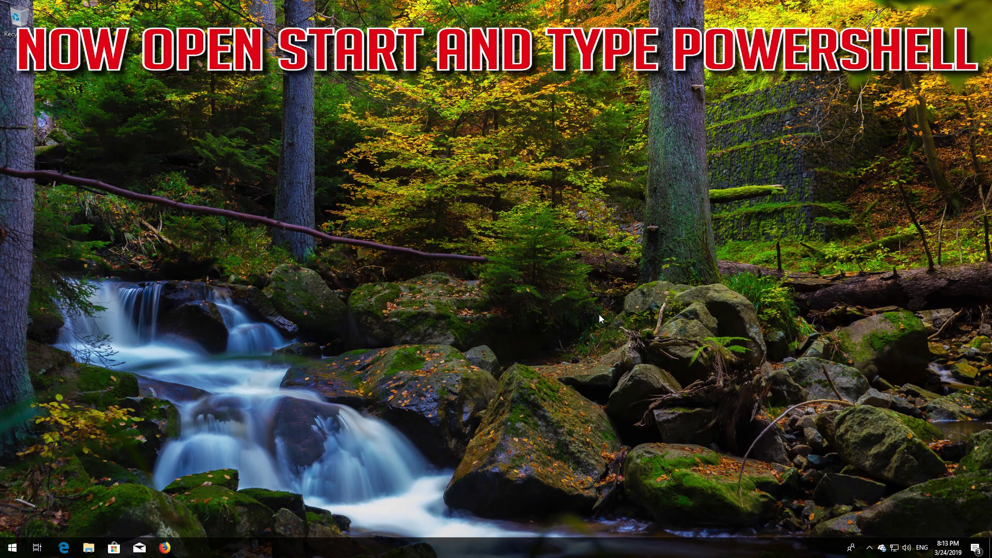
Find Windows PowerShell and run it as administrator, allowing it to make changes and moving its window toward the middle of the screen.
key(super)
text(powe)
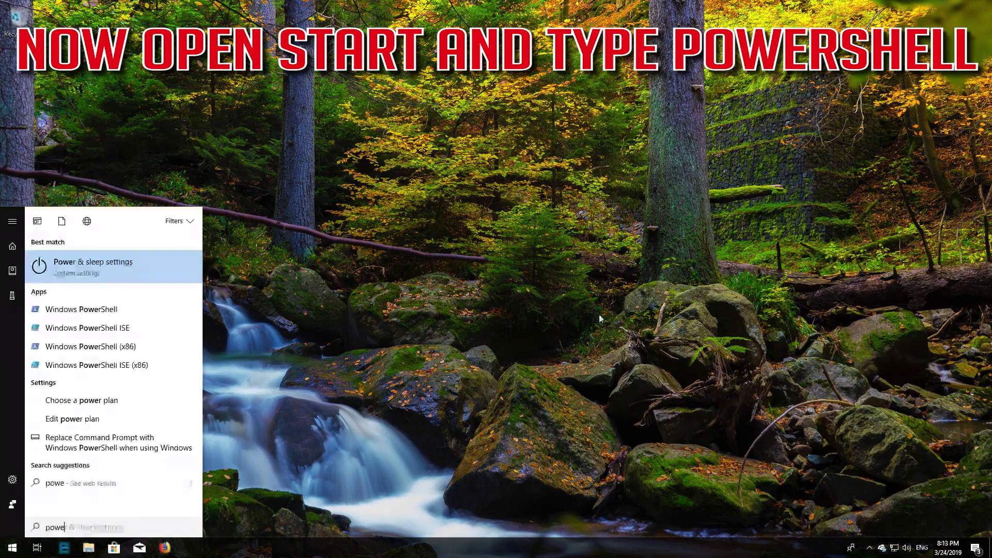
text(rshell)
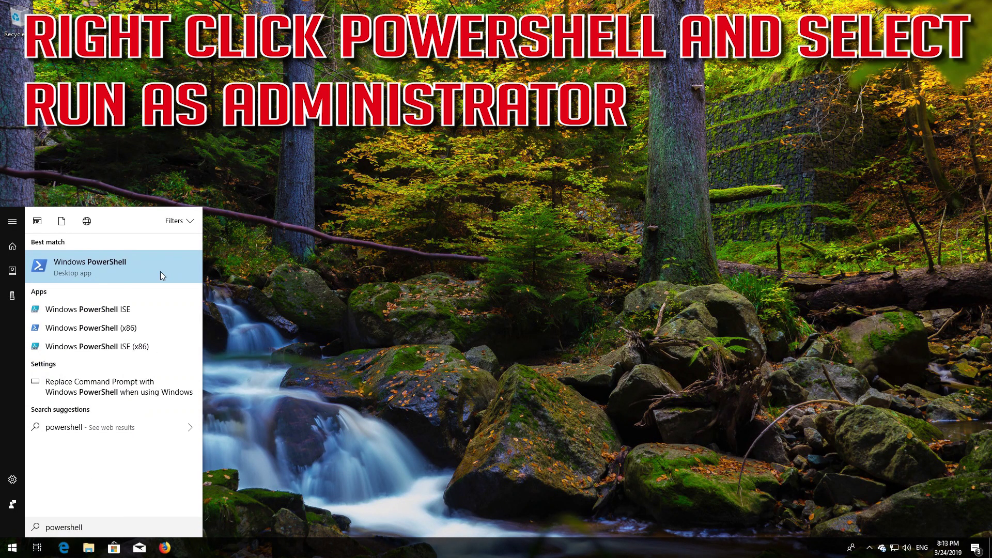
right_click(161, 271)
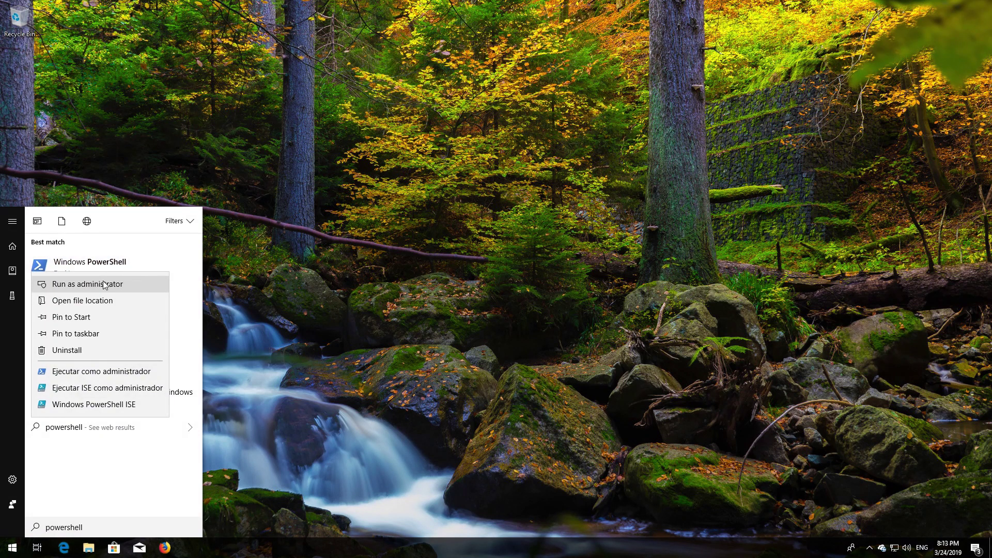
click(104, 284)
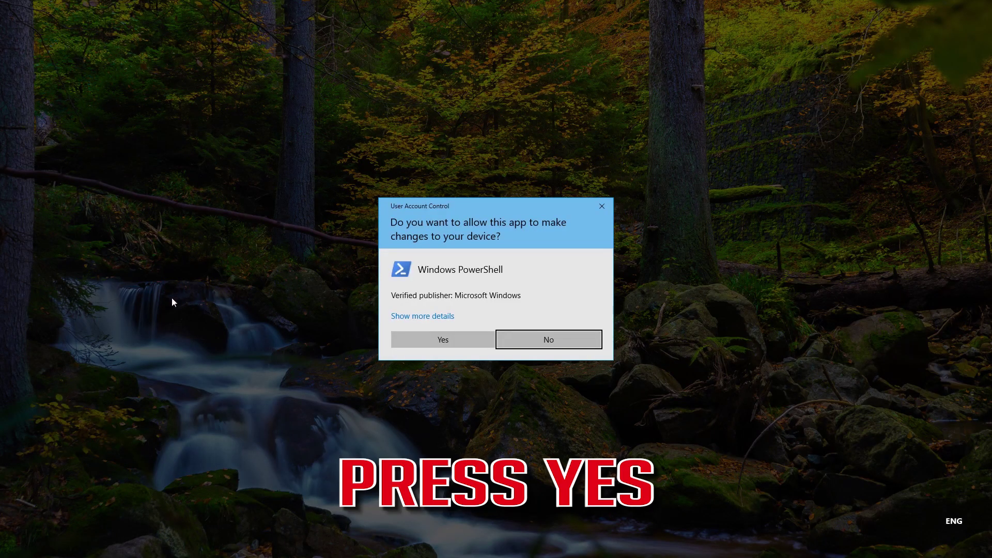
click(439, 341)
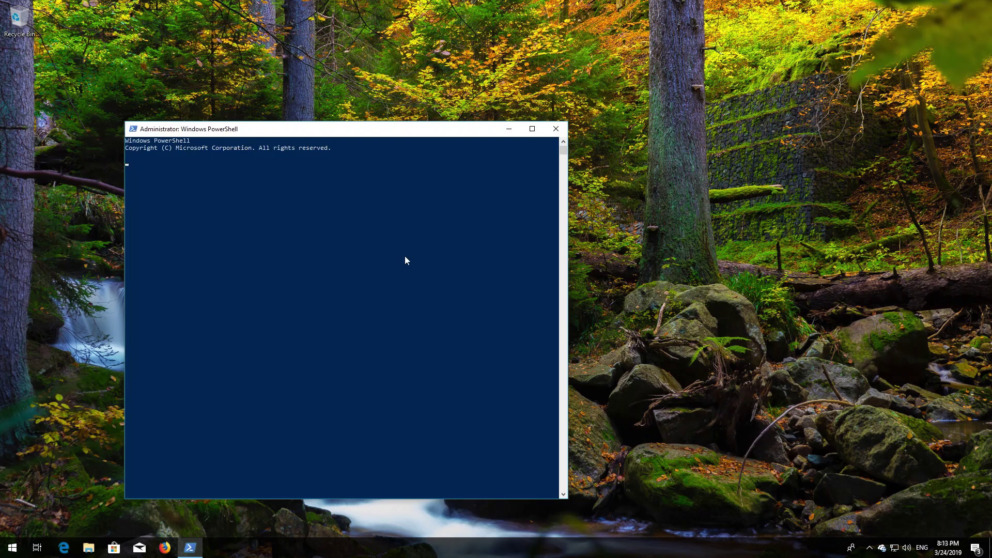
drag(336, 130, 500, 88)
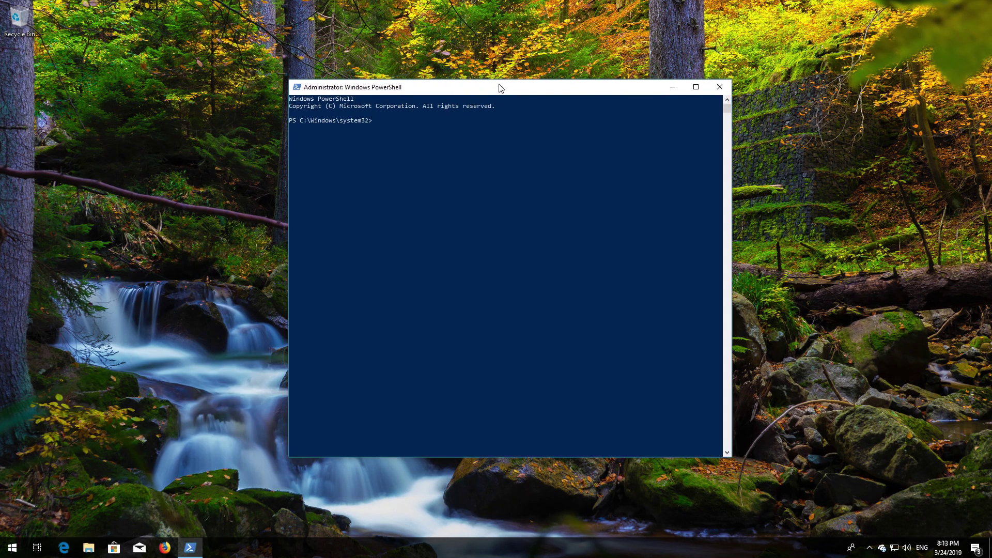
Run wuauclt.exe /updatenow in PowerShell and end the session with the exit command.
text(wuau)
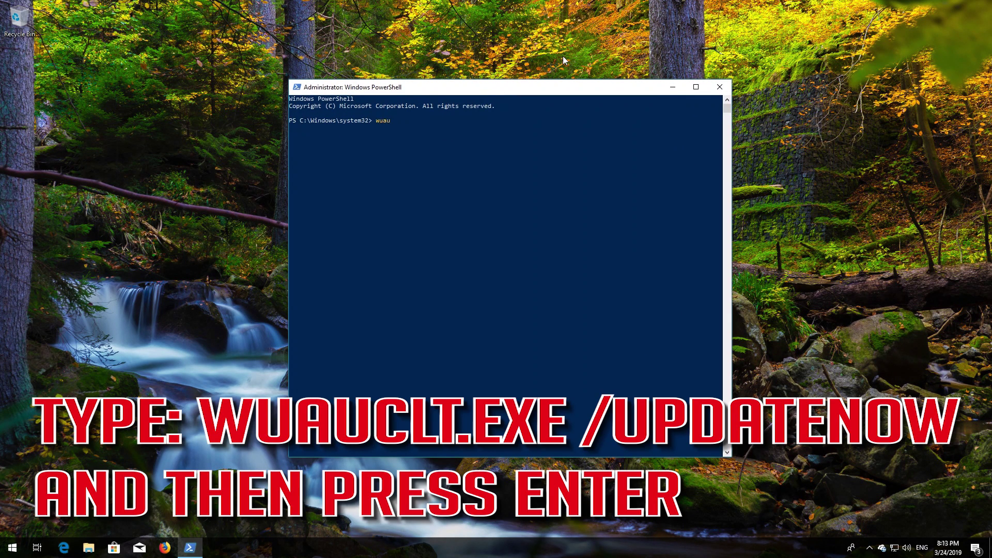
text(clt.exe)
text(/updatenow)
key(Return)
text(e)
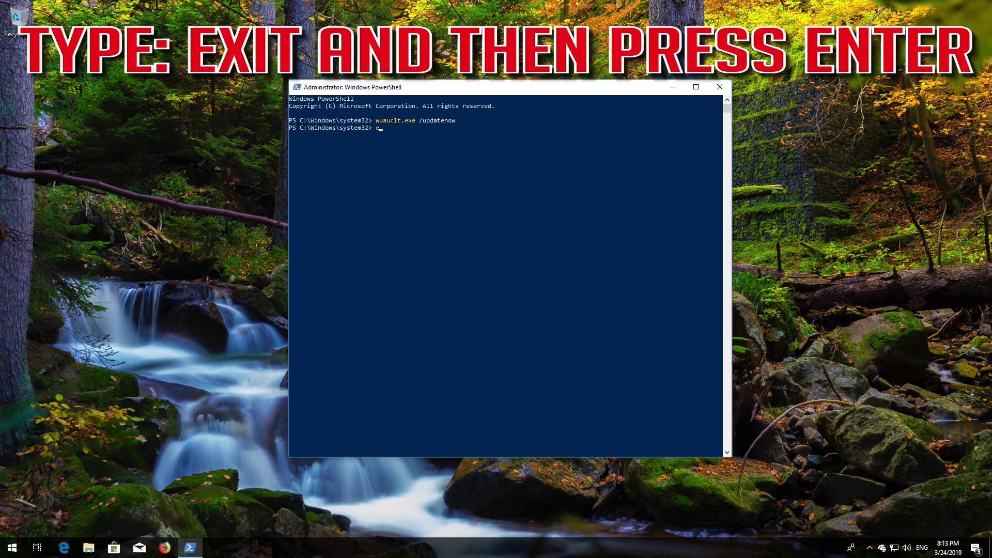
text(xit)
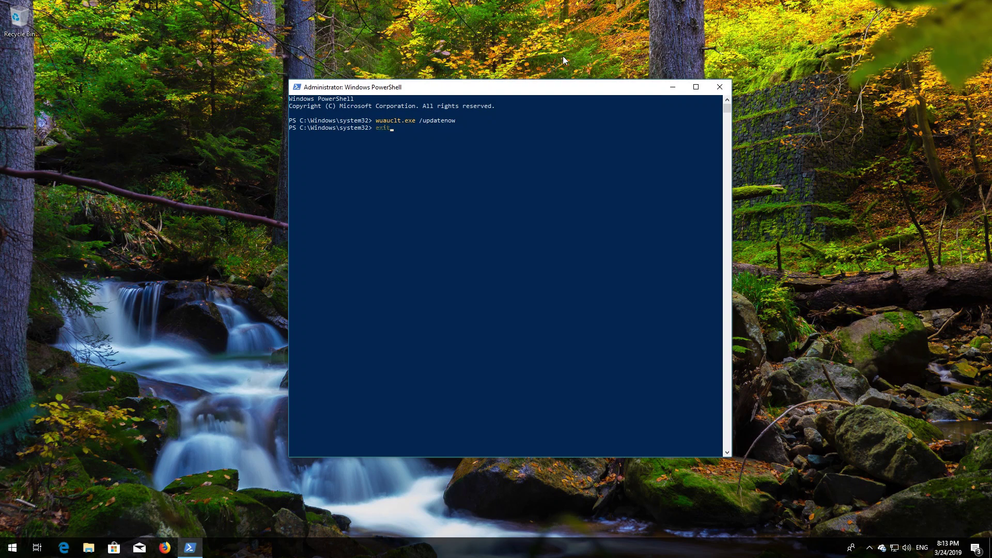
key(Return)
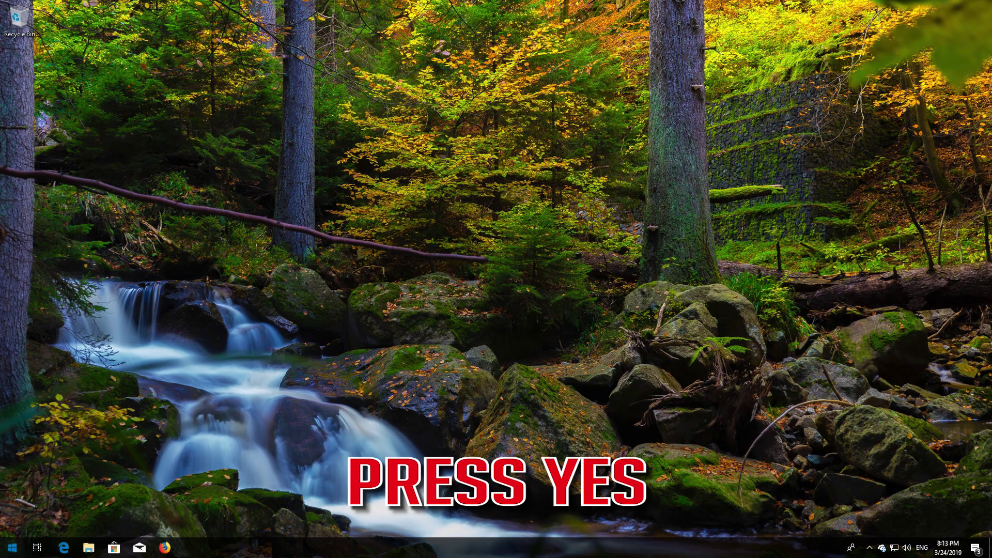
Restart the computer from the power options.
click(11, 548)
click(6, 533)
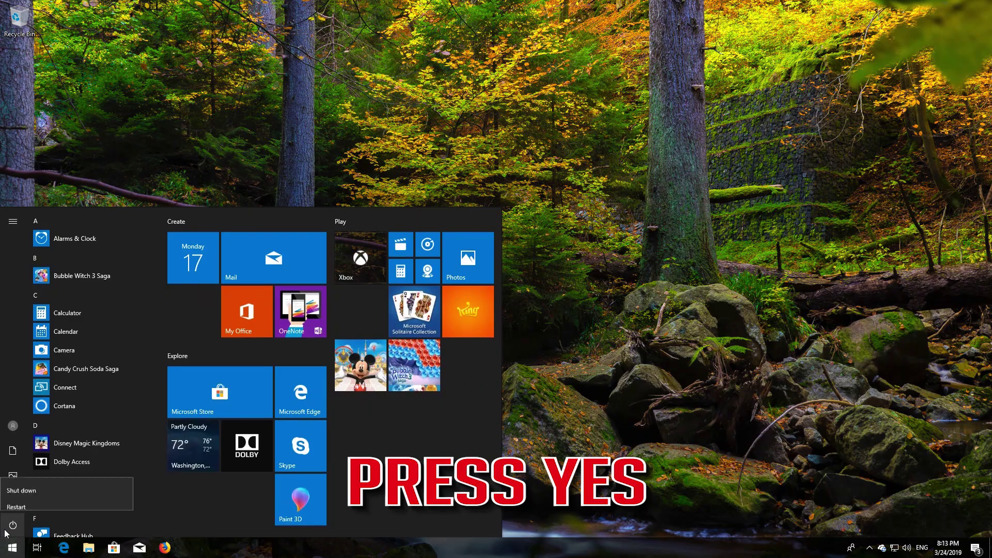
click(27, 497)
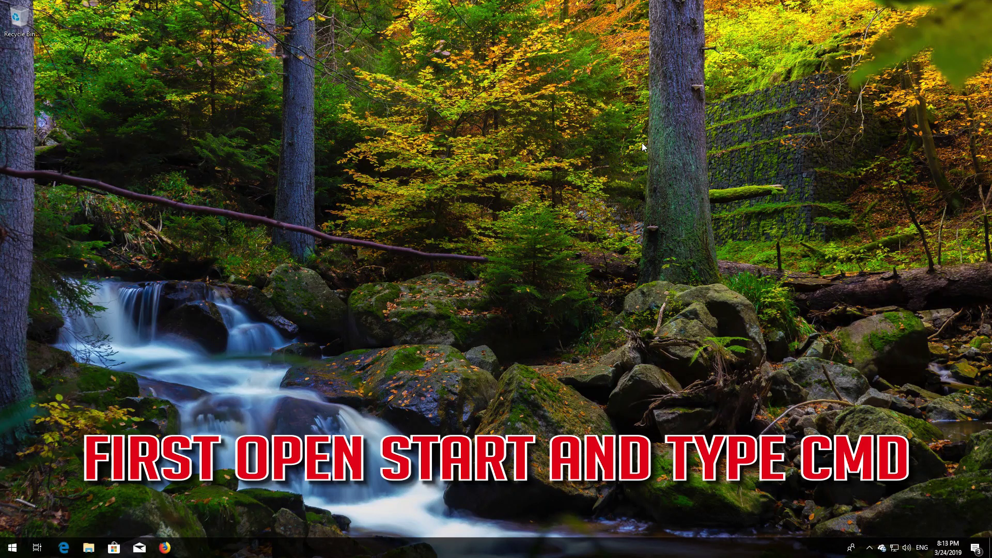
Find Command Prompt with cmd and run it as administrator, allowing changes and moving its window toward the middle of the screen.
key(super)
text(cmd)
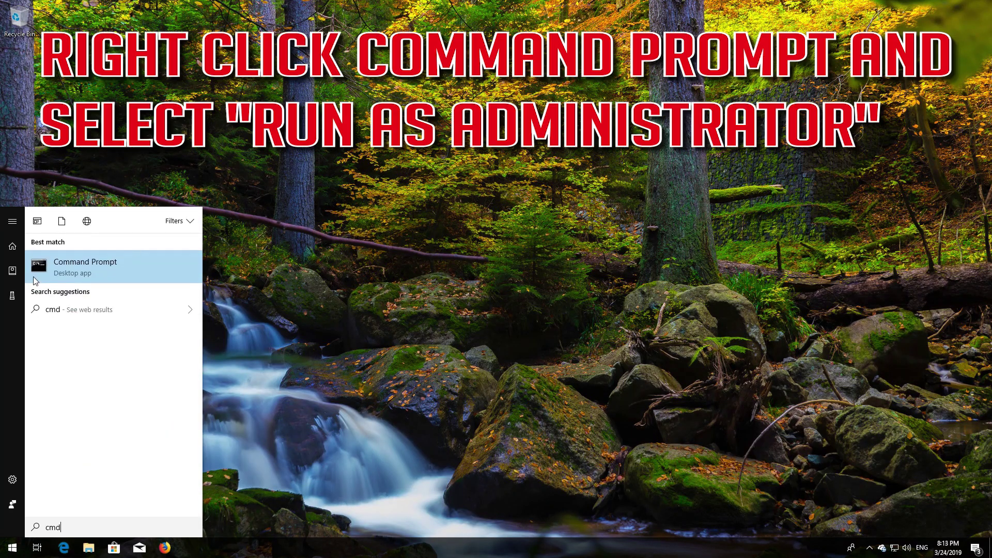
right_click(133, 261)
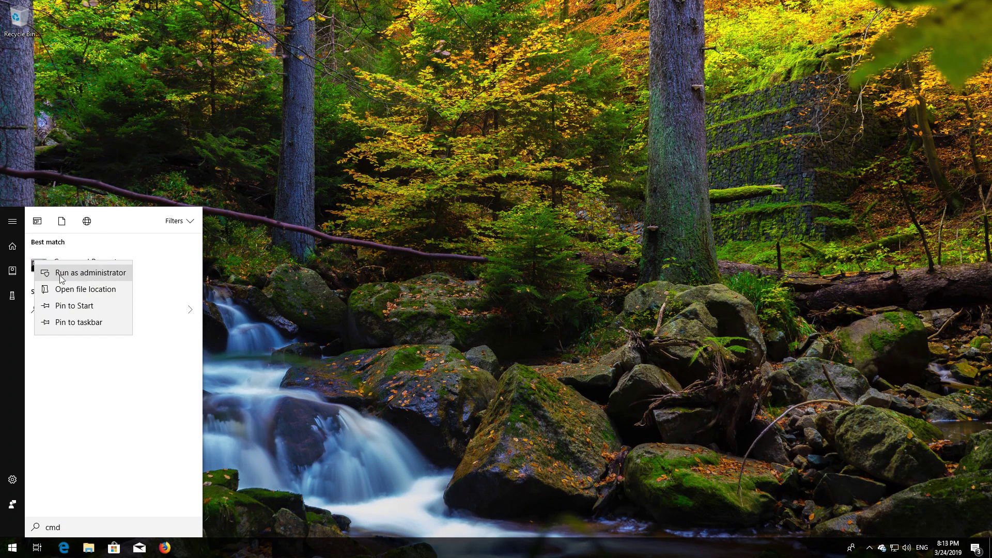
click(71, 274)
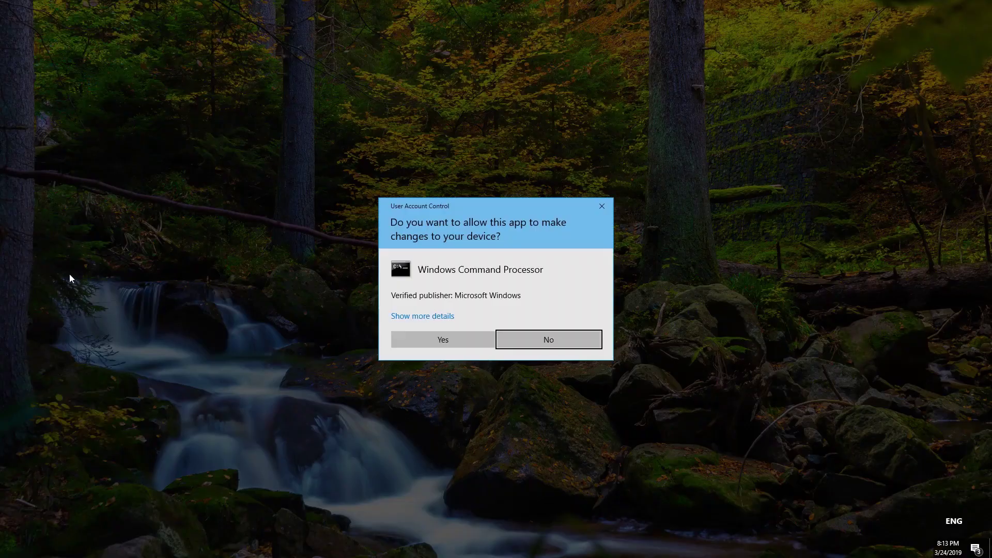
click(447, 340)
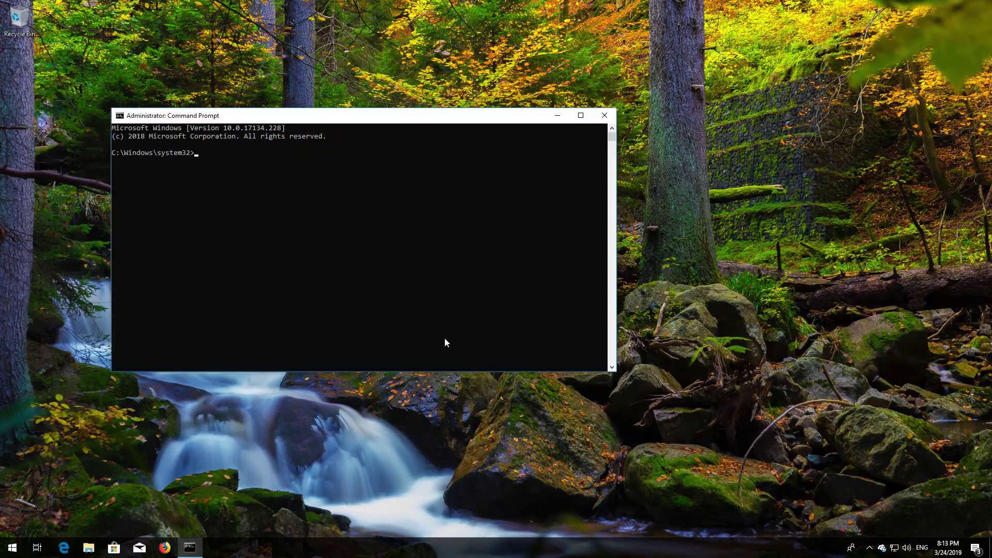
drag(309, 121, 448, 157)
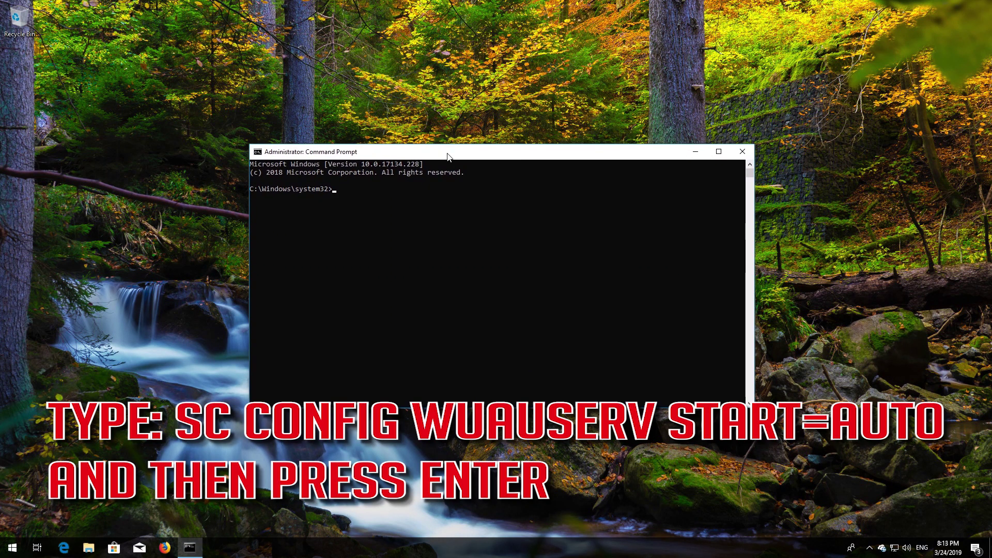
Set the wuauserv and bits services to start automatically with SC config wuauserv start=auto and SC config bits start=auto.
text(SC config wuauserv start=)
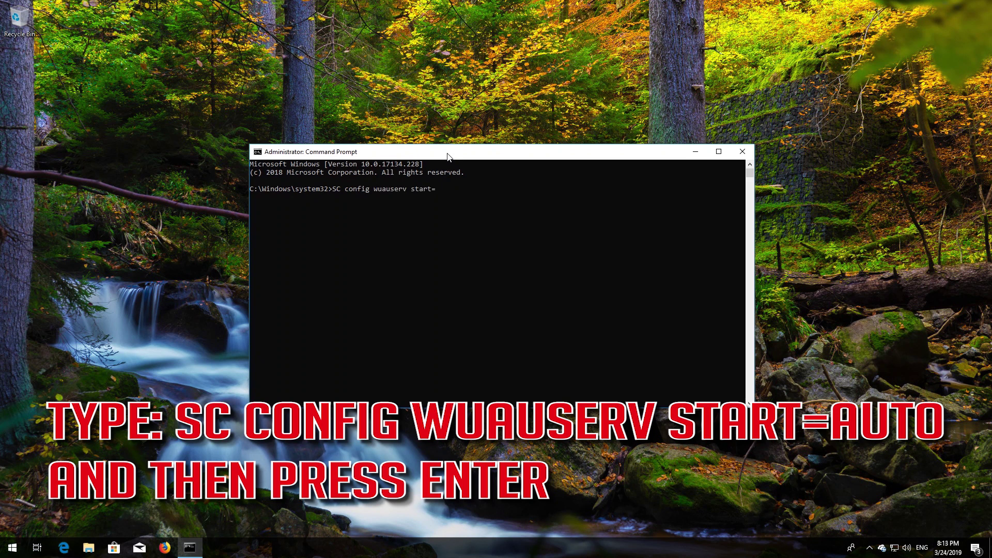
text(auto)
key(Return)
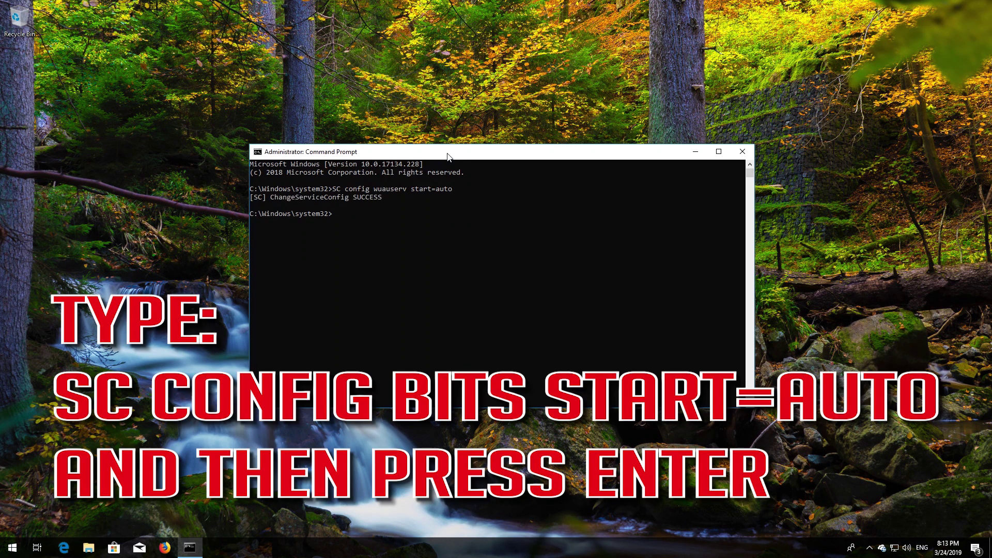
text(SC config bits start=aut)
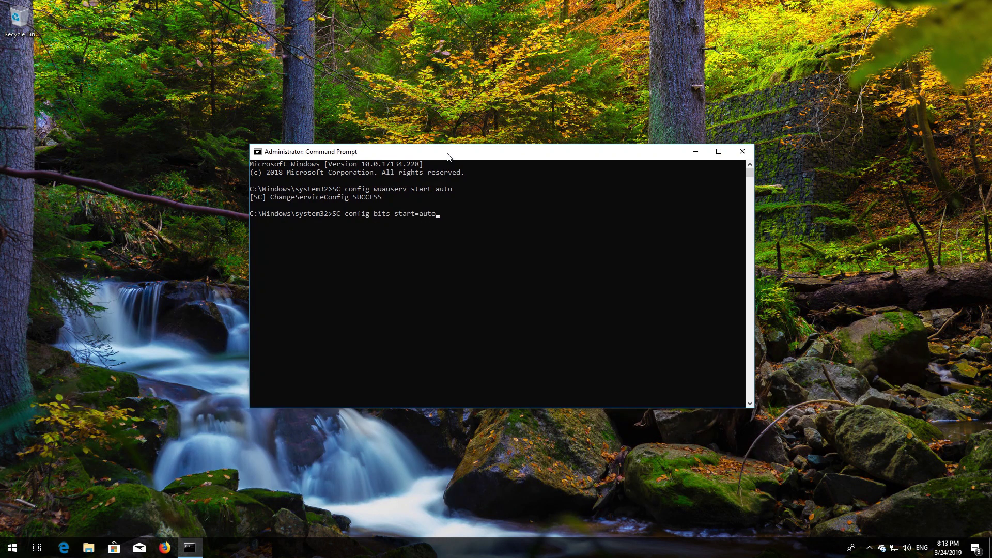
text(o)
key(Return)
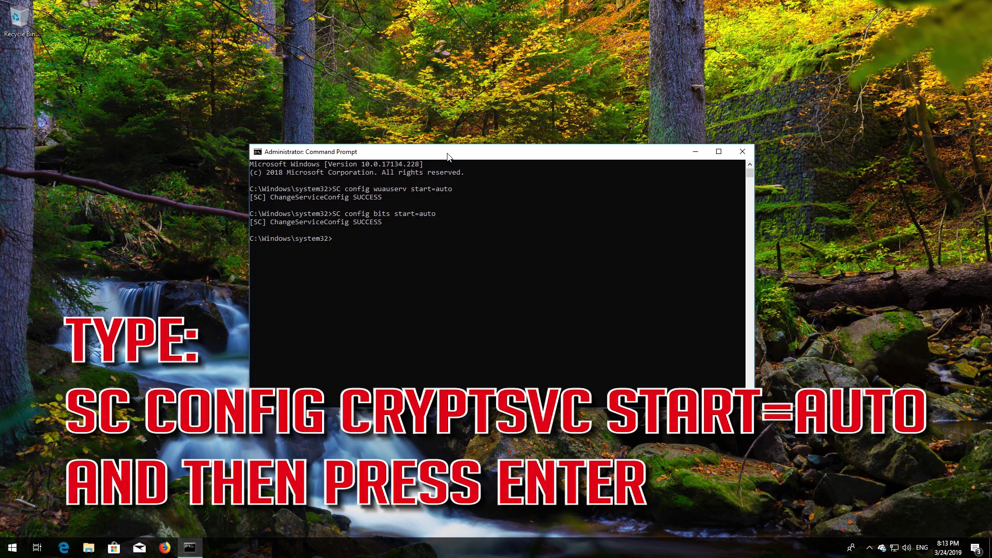
Set the cryptsvc and trustedinstaller services to automatic startup using SC config with start=auto for each.
text(SC config cryptsvc start=auto)
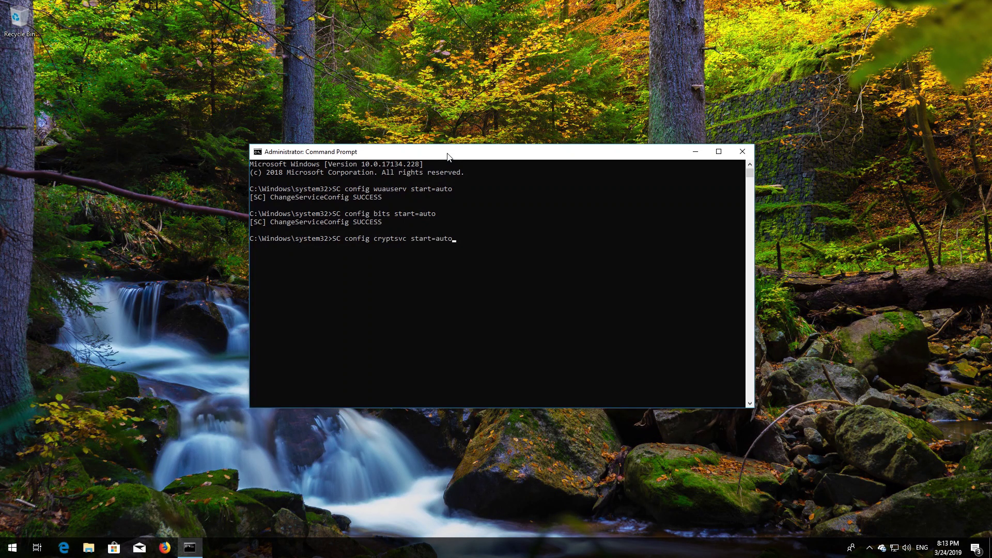
key(Return)
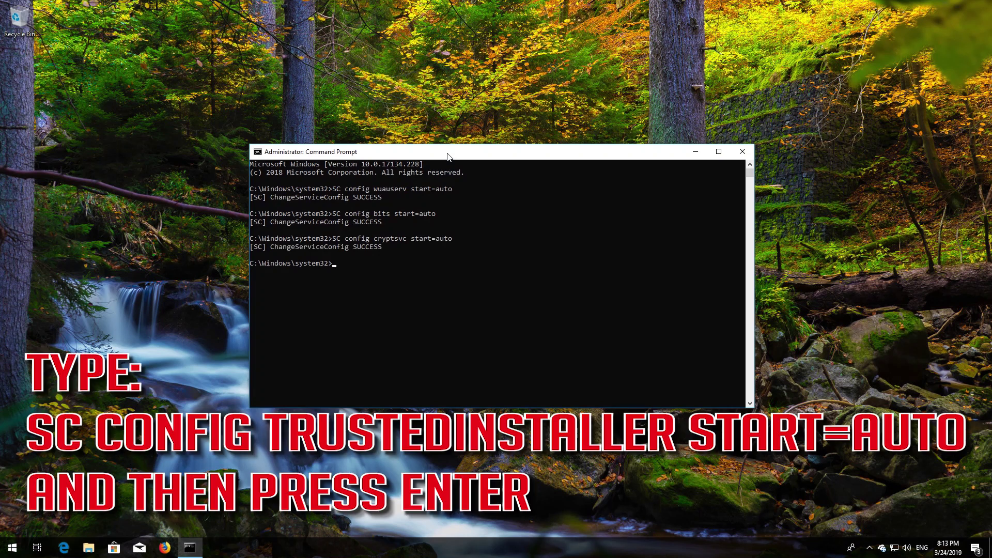
text(SC config trustedinstaller start=auto)
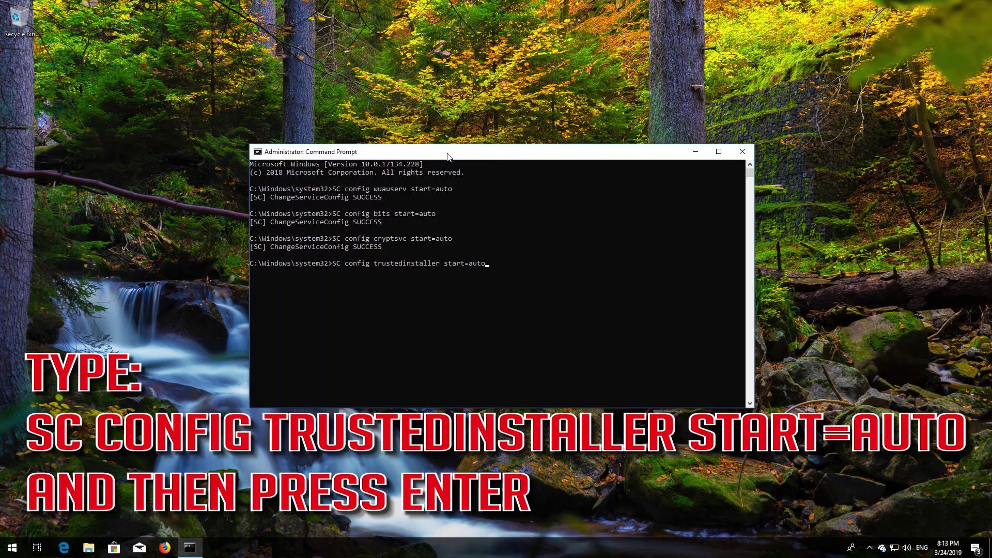
key(Return)
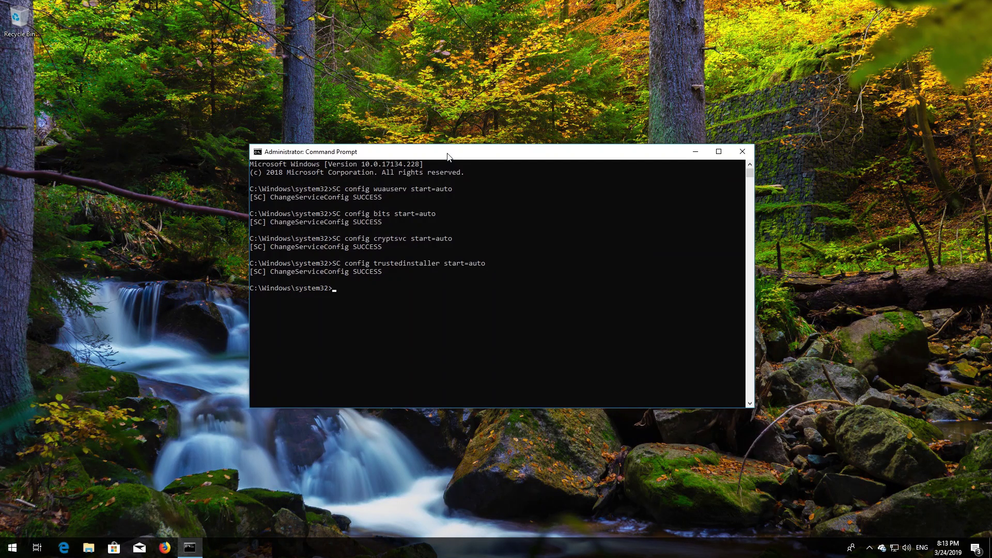
Exit the Command Prompt session and restart the computer.
text(exit)
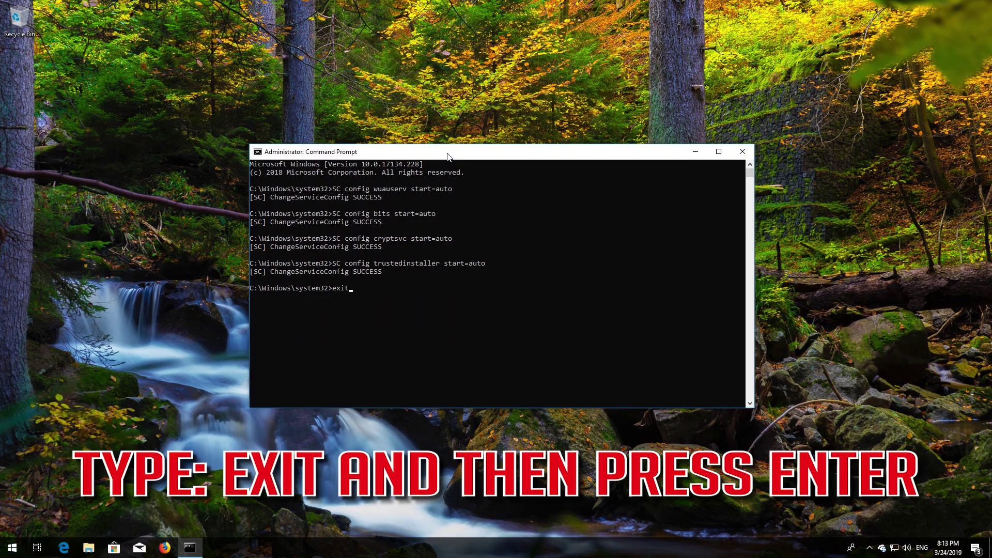
key(Return)
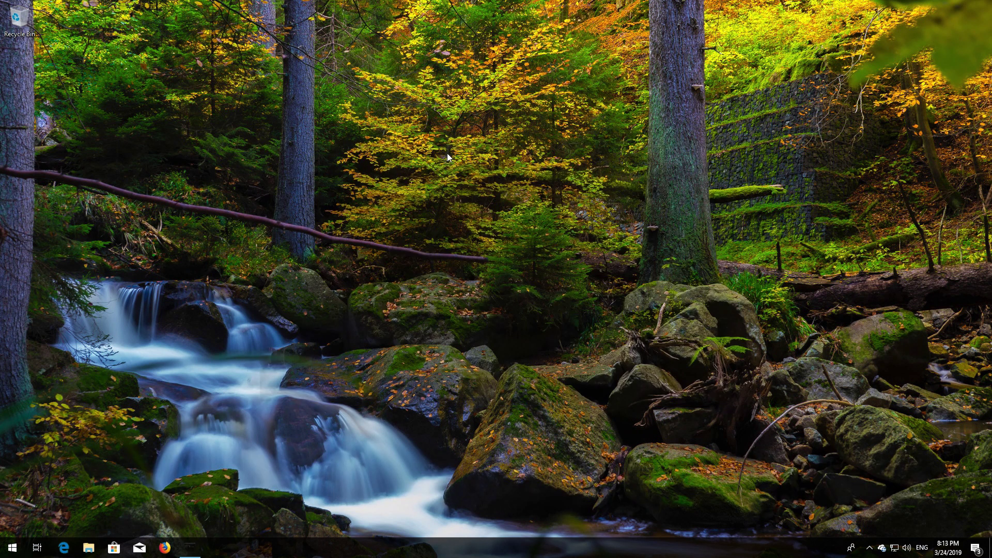
key(super)
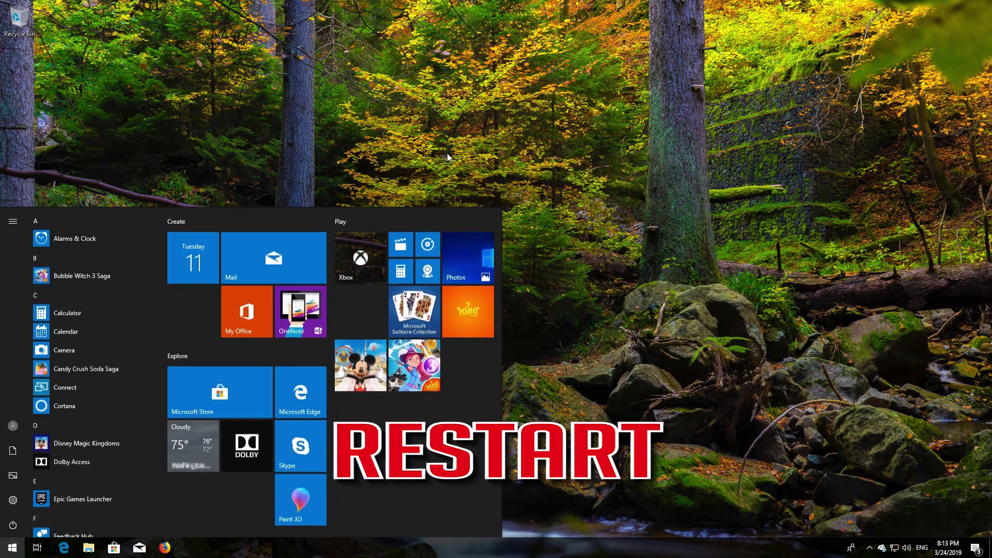
click(13, 525)
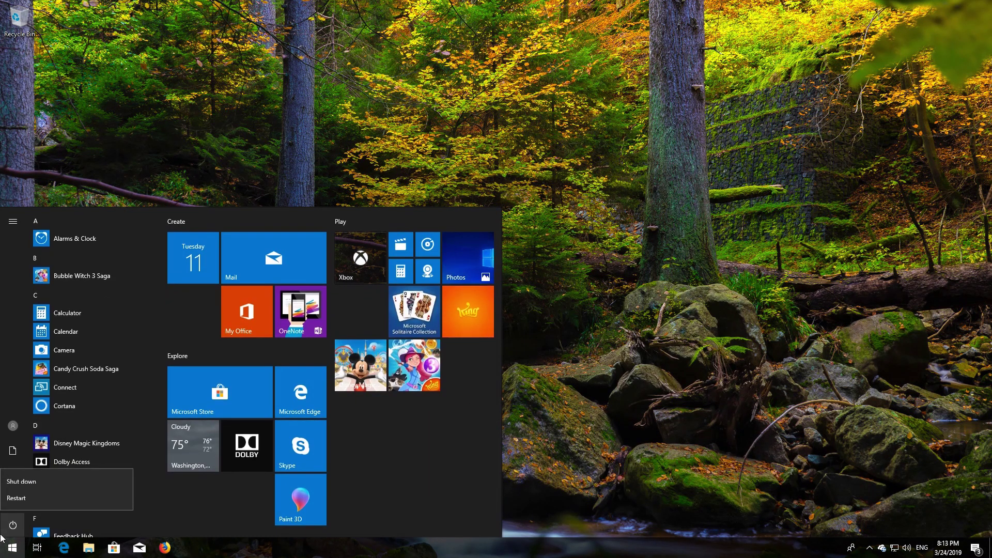
click(17, 499)
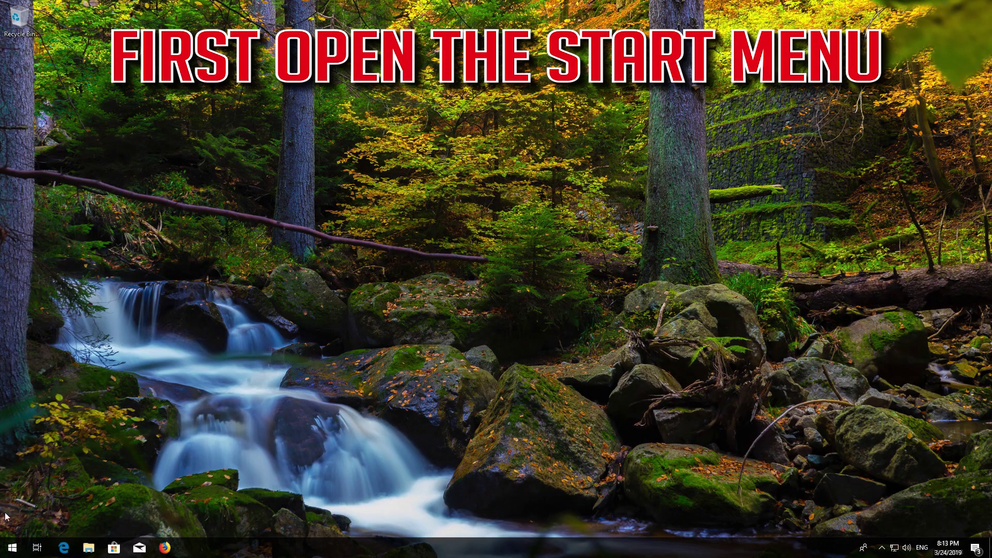
Change the time zone in the Windows Time & Language settings to (UTC-10:00) Hawaii and close Settings.
click(12, 547)
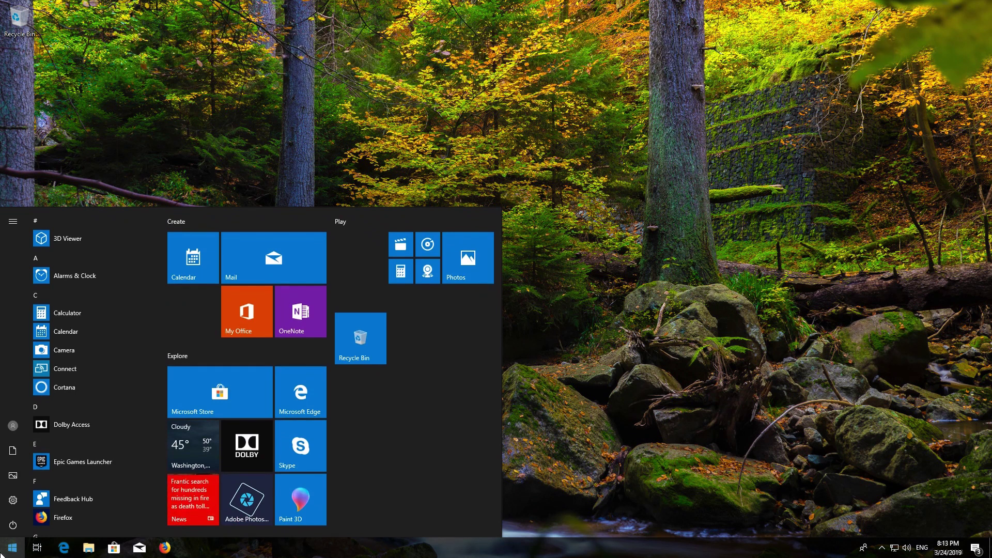
click(13, 501)
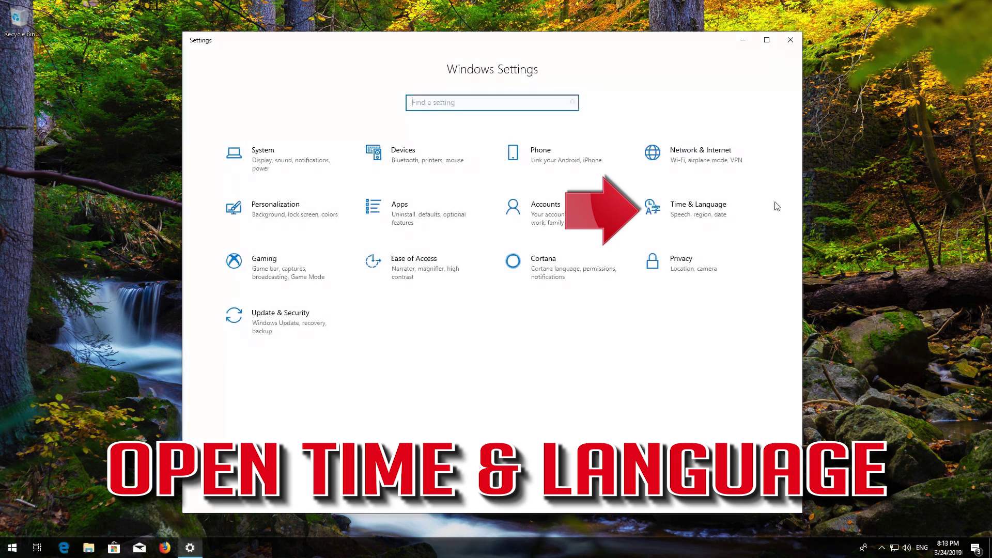
click(700, 213)
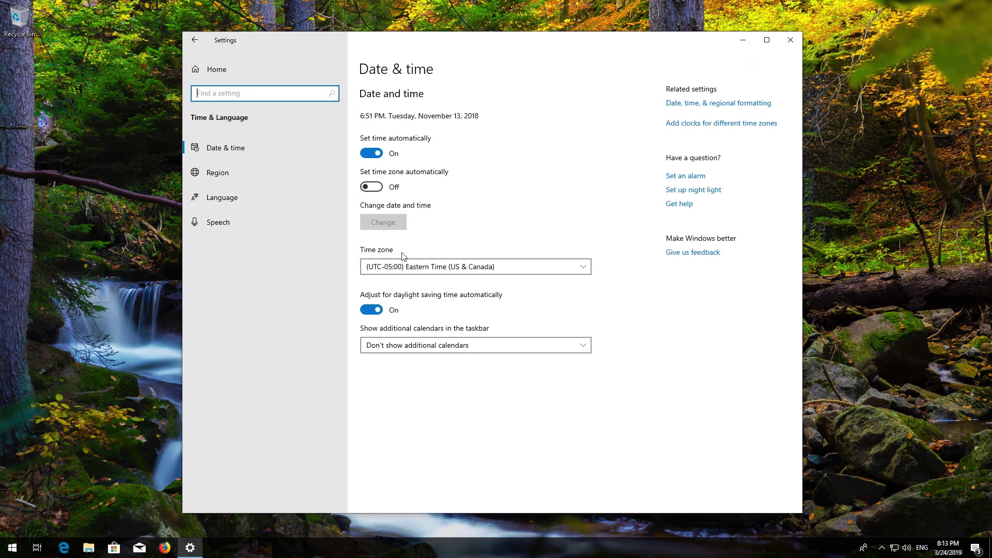
click(470, 267)
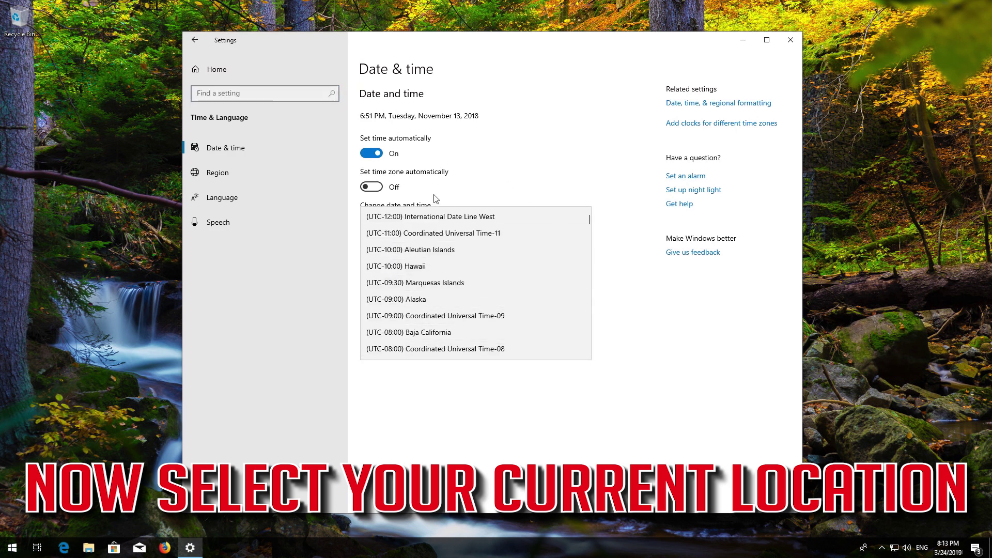
click(421, 261)
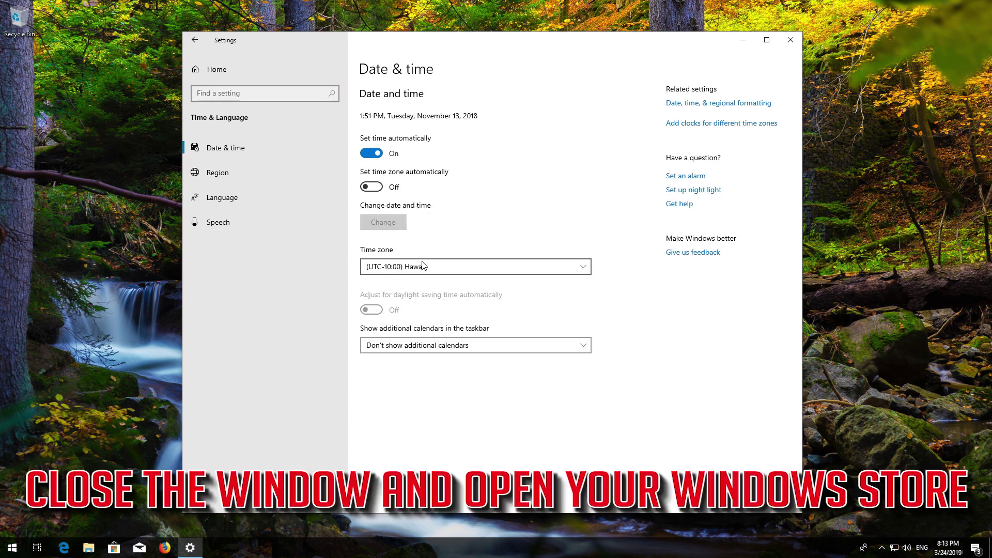
click(790, 40)
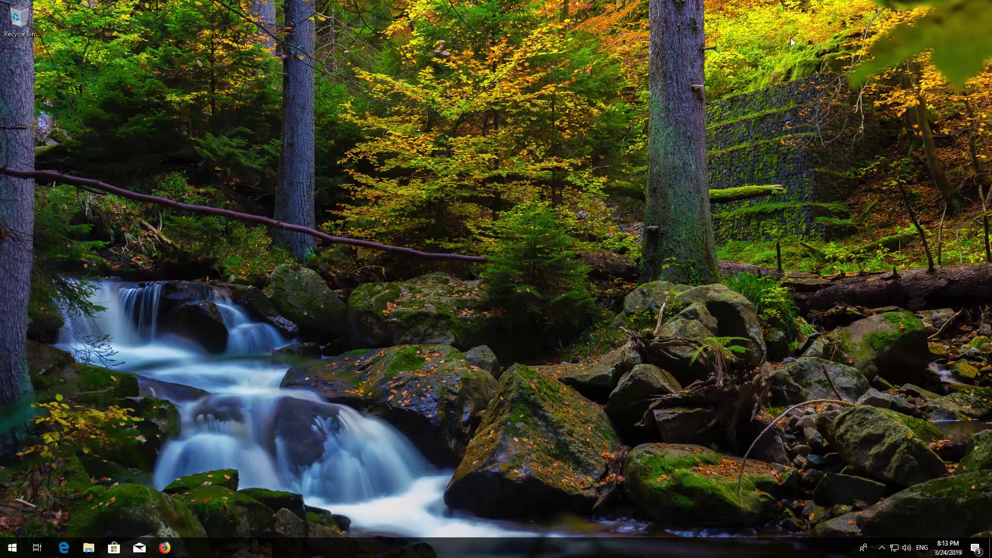